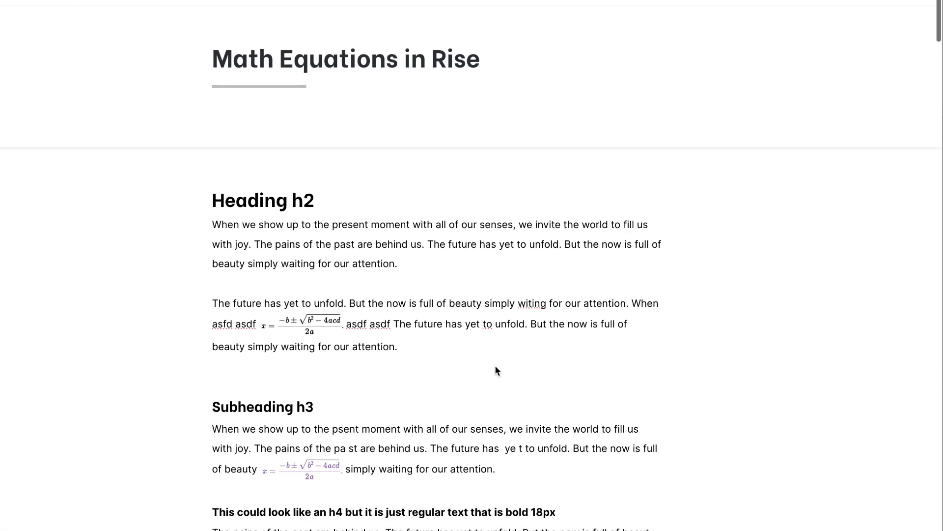
pyautogui.scroll(-1, 497, 371)
pyautogui.click(396, 257)
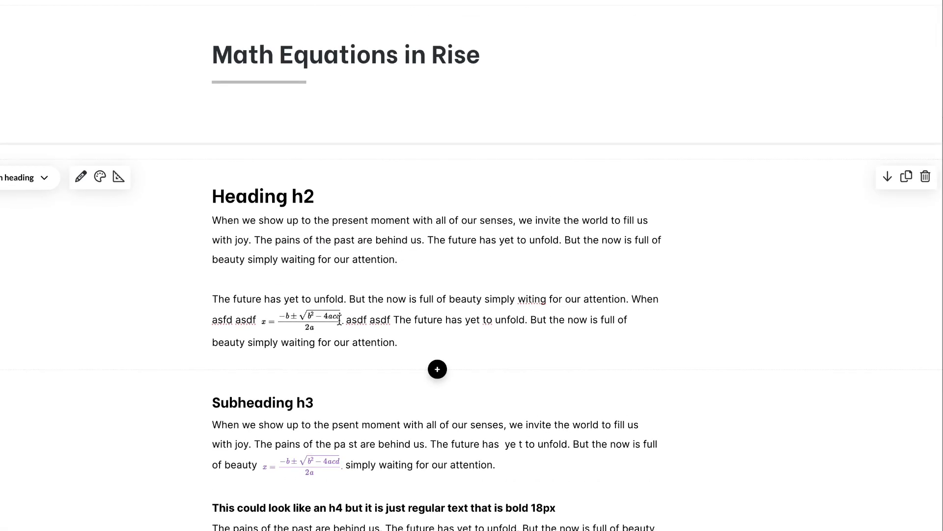
pyautogui.click(356, 320)
pyautogui.scroll(-1, 432, 352)
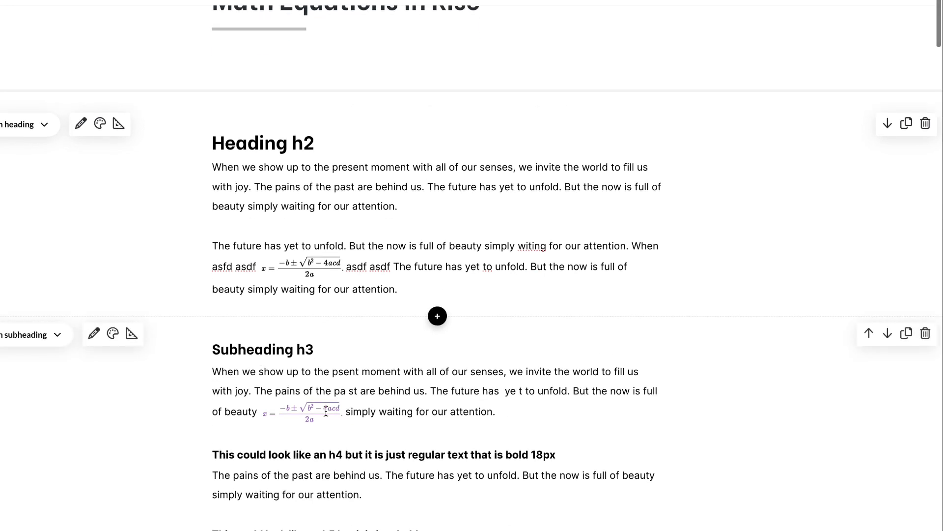
pyautogui.scroll(1, 473, 372)
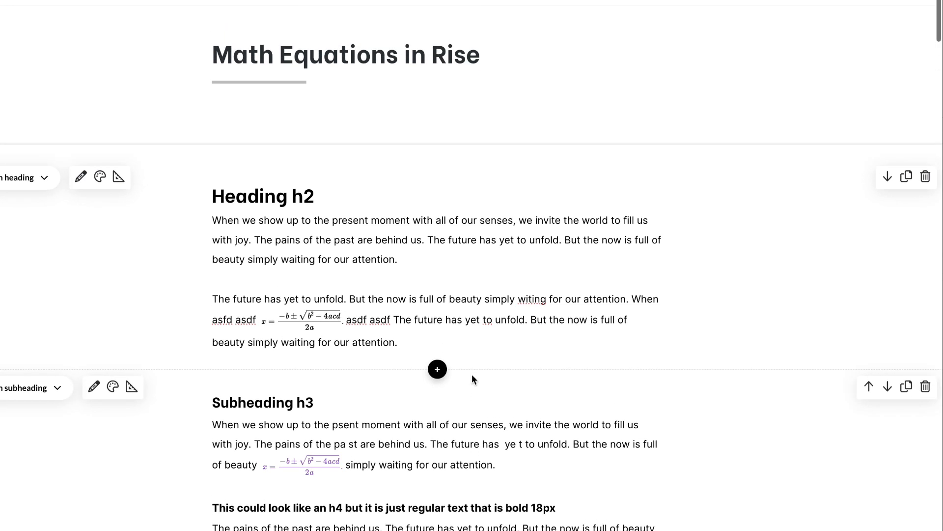
# Give the inline equation in the paragraph under Subheading h3 a dark red background colour
pyautogui.click(343, 459)
pyautogui.moveTo(343, 459); pyautogui.dragTo(312, 457)
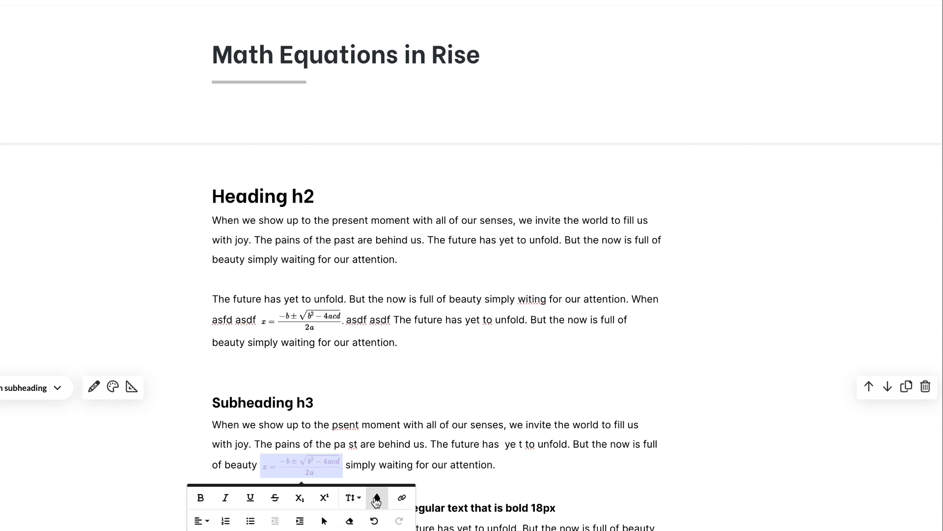
pyautogui.click(376, 497)
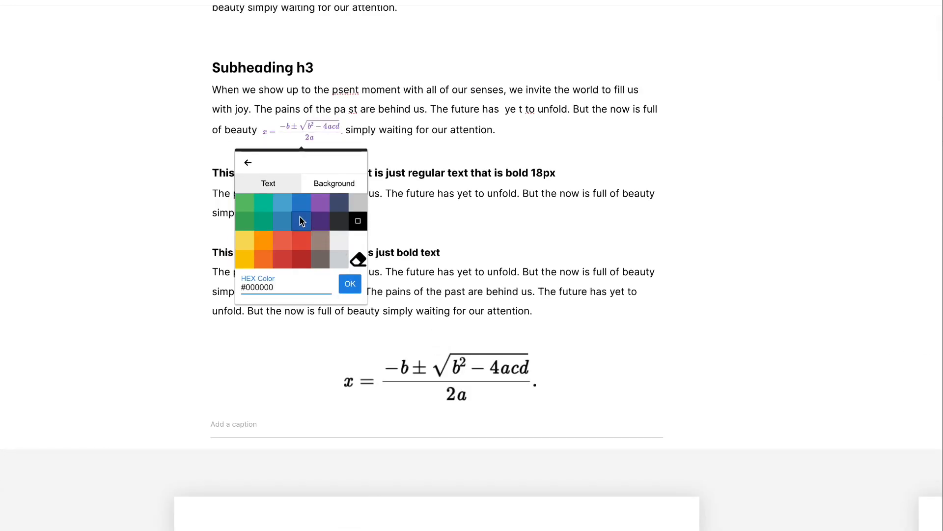
pyautogui.click(354, 178)
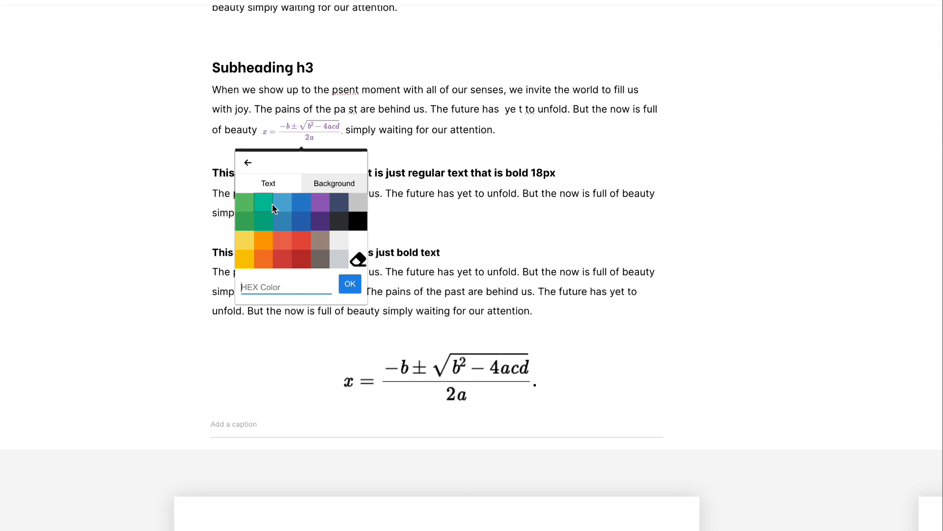
pyautogui.click(296, 267)
pyautogui.click(449, 185)
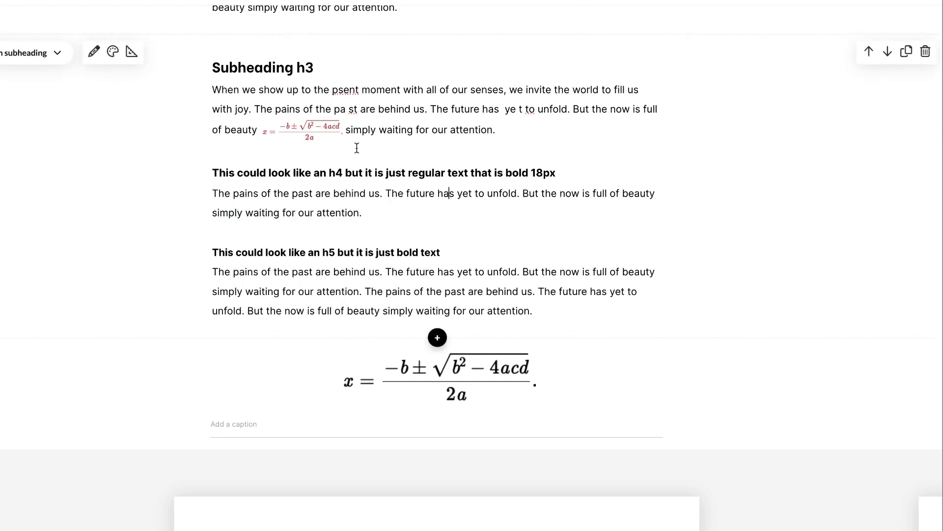
# Split the first paragraph under Heading h2 after "with all of our senses,"
pyautogui.scroll(2, 337, 139)
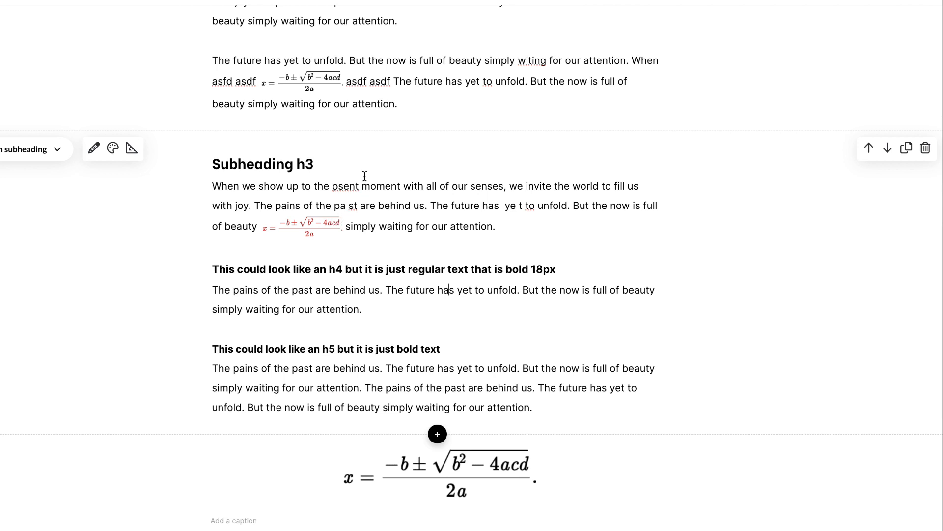
pyautogui.scroll(2, 364, 175)
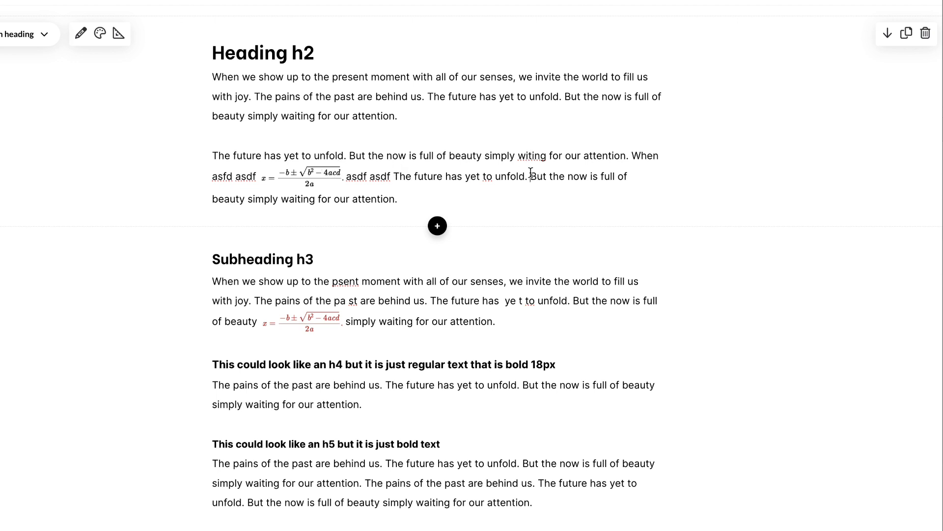
pyautogui.scroll(2, 553, 101)
pyautogui.click(519, 144)
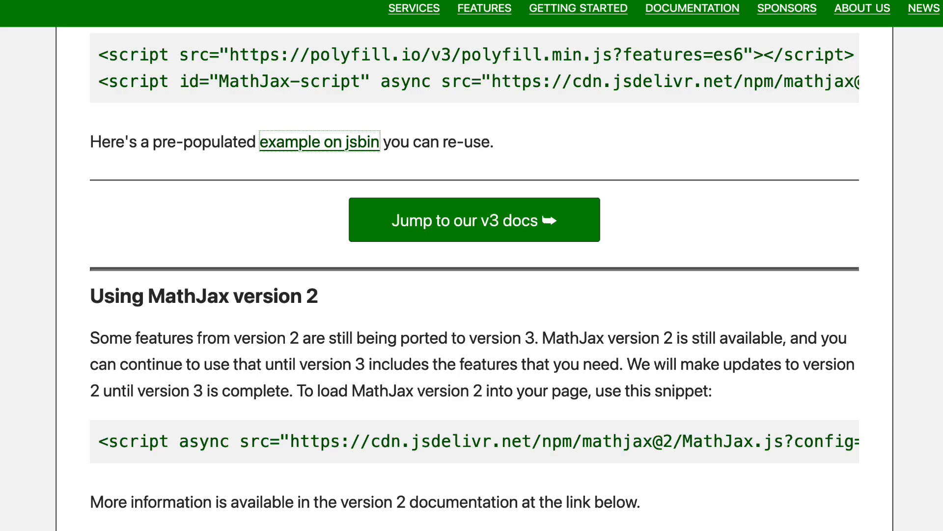
# Go from the MathJax site to its example on JS Bin and take a screenshot of the rendered y equation
pyautogui.scroll(15, 643, 231)
pyautogui.scroll(-5, 644, 231)
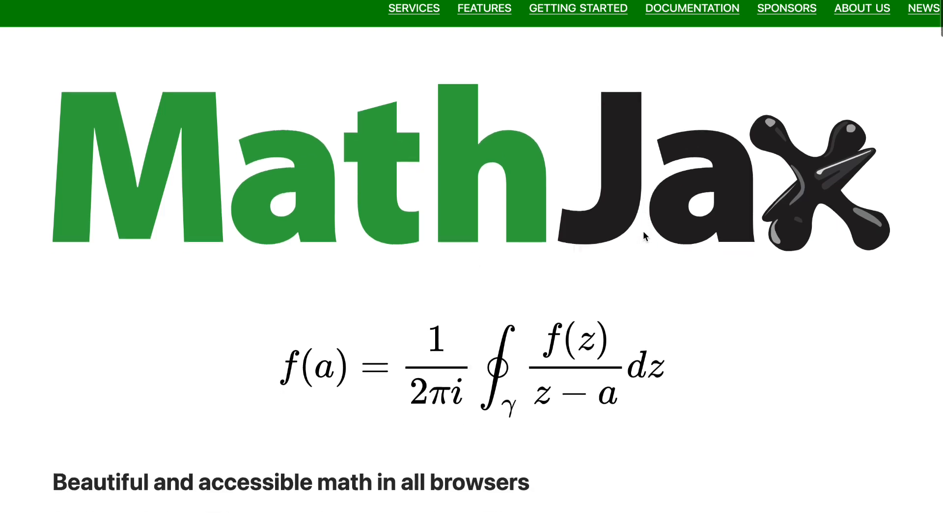
pyautogui.scroll(-15, 645, 204)
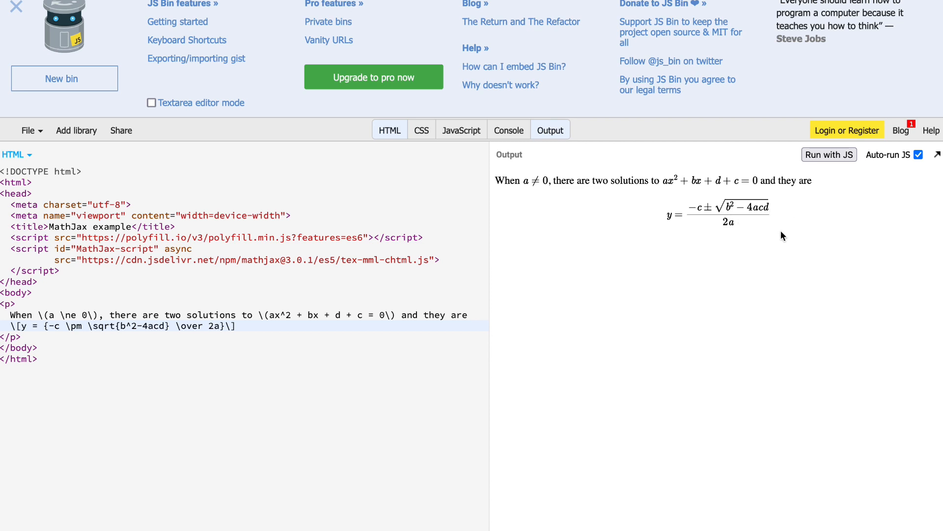
pyautogui.press('super+shift+4')
pyautogui.moveTo(772, 198); pyautogui.dragTo(664, 228)
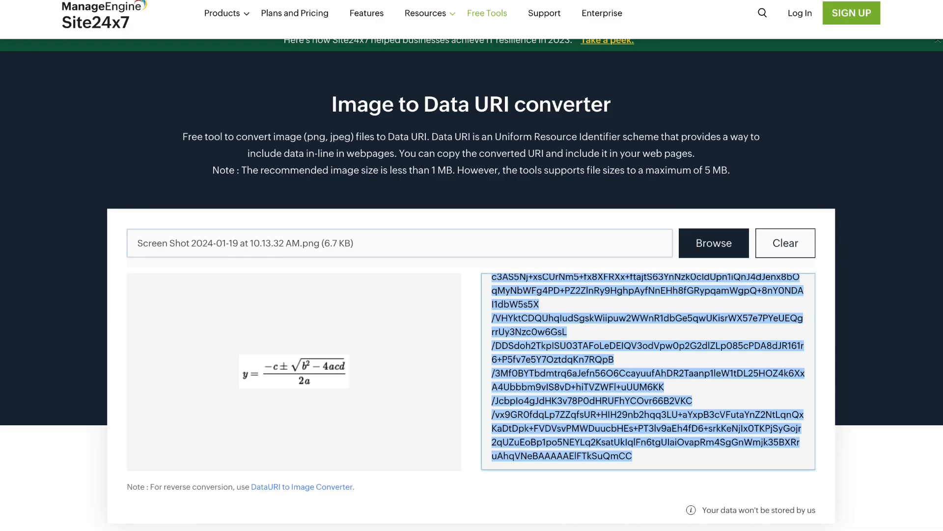
# Load "Screen Shot 2024-01-19 at 10.25.13 AM.png" into the Image to Data URI converter and copy the resulting data URI
pyautogui.click(713, 245)
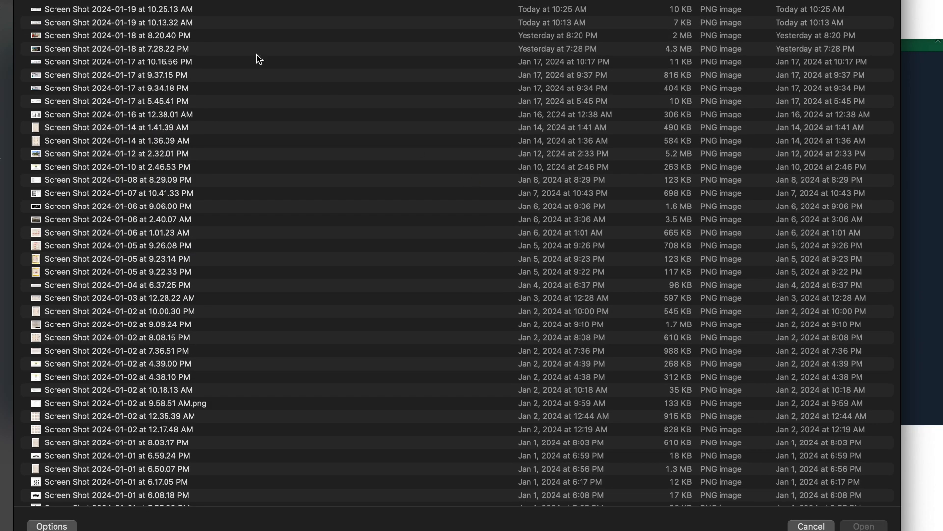
pyautogui.doubleClick(126, 10)
pyautogui.moveTo(569, 346)
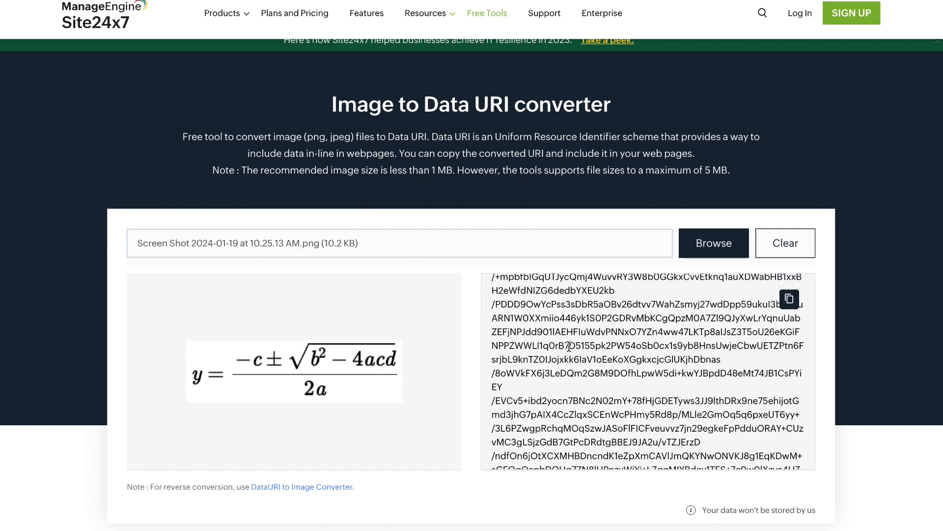
pyautogui.click(790, 300)
pyautogui.scroll(-10, 719, 322)
pyautogui.scroll(10, 719, 322)
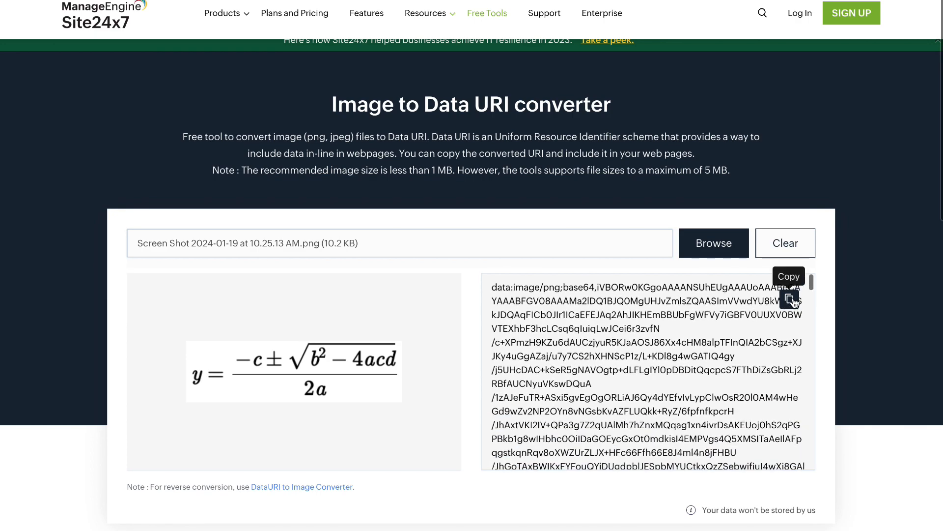
pyautogui.click(789, 298)
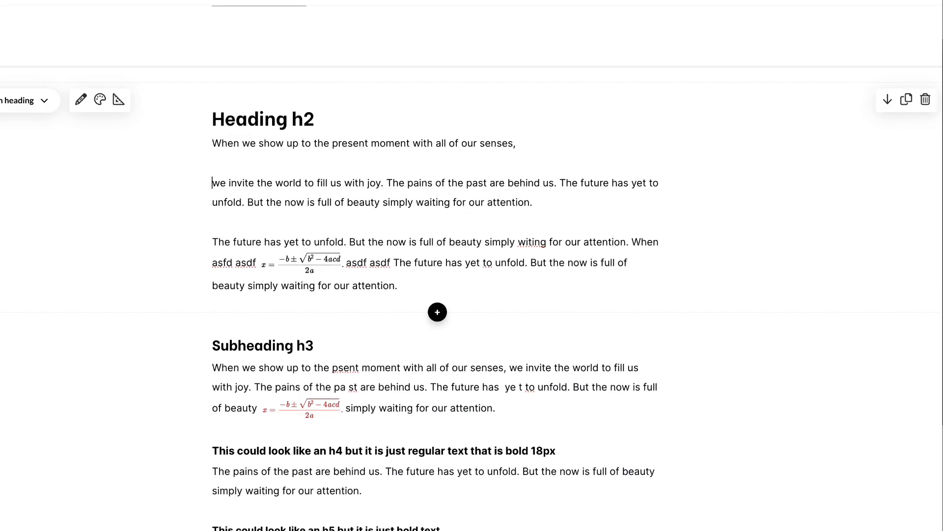
# In the Rise lesson, start a new paragraph after "we invite the world to fill us with joy."
pyautogui.click(386, 183)
pyautogui.press('Return')
pyautogui.click(303, 181)
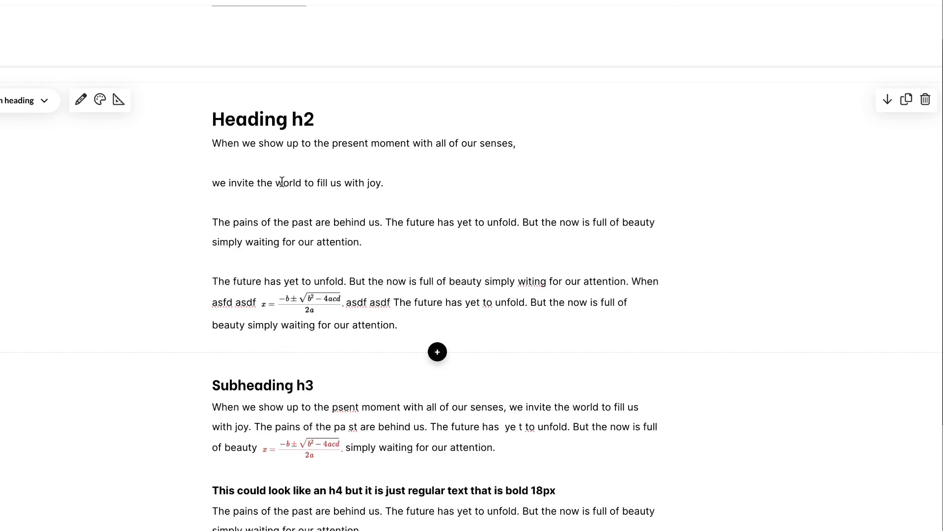
# Inspect the "we invite the world" paragraph and insert an img tag with an empty src before "fill" in its HTML
pyautogui.rightClick(282, 182)
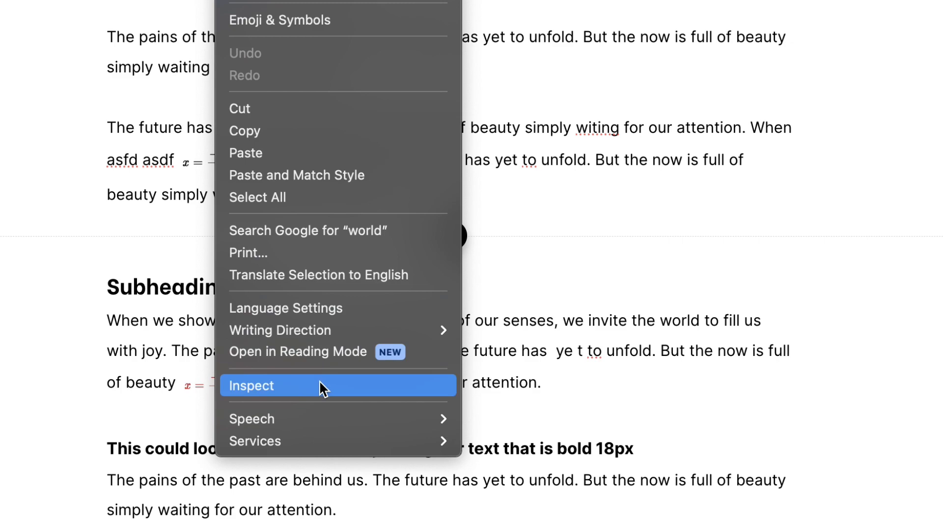
pyautogui.click(421, 391)
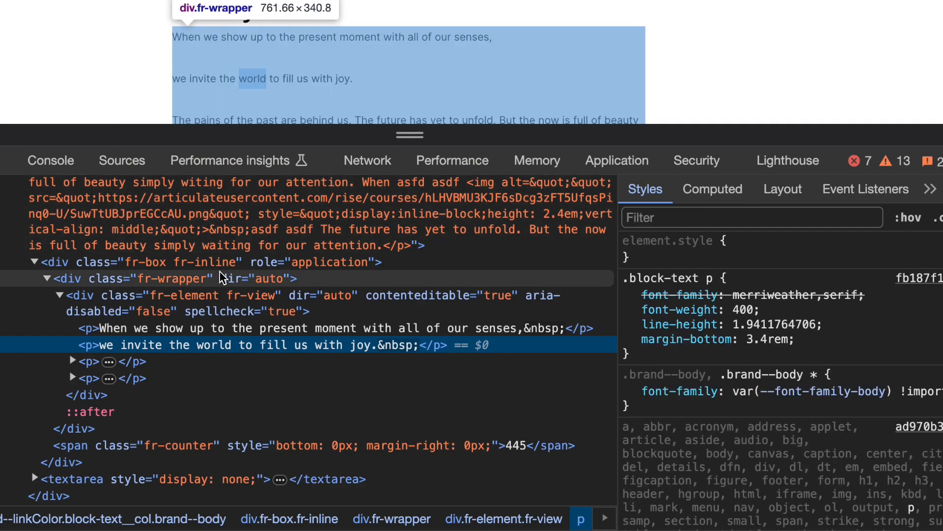
pyautogui.rightClick(93, 345)
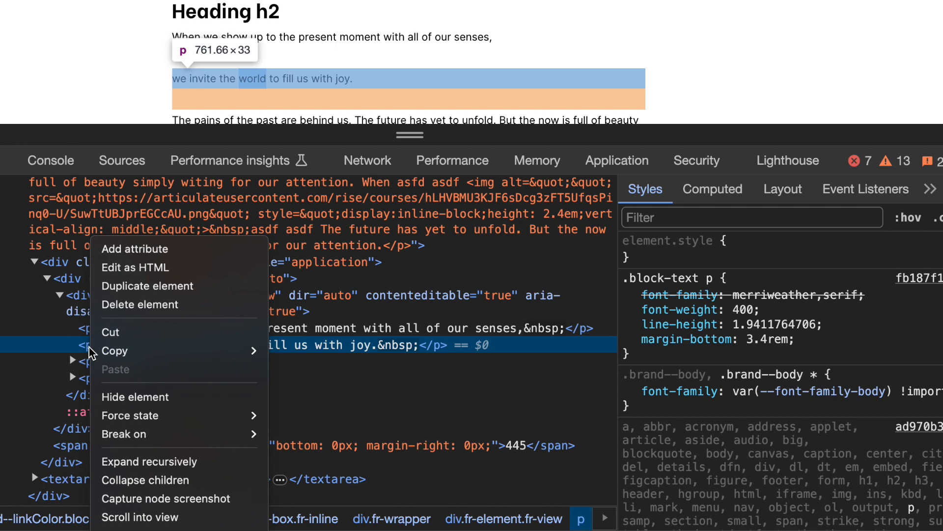
pyautogui.click(154, 278)
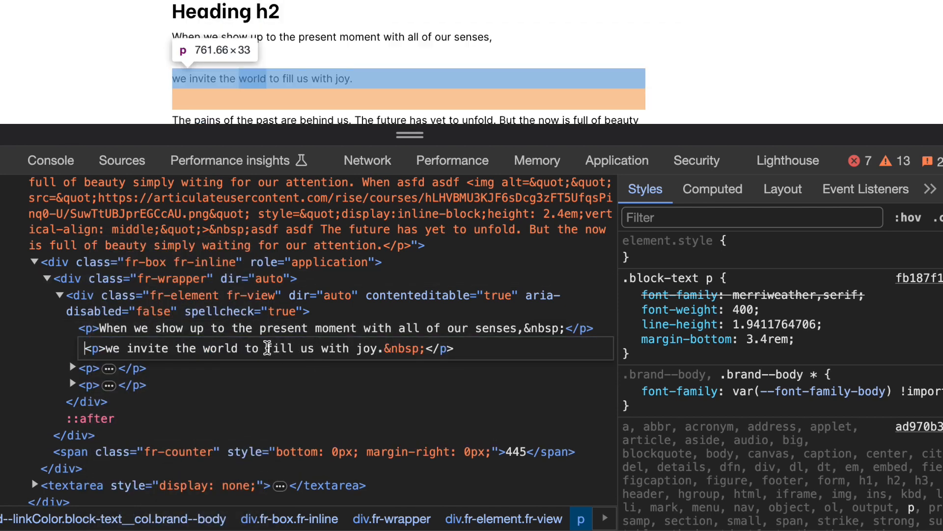
pyautogui.click(267, 347)
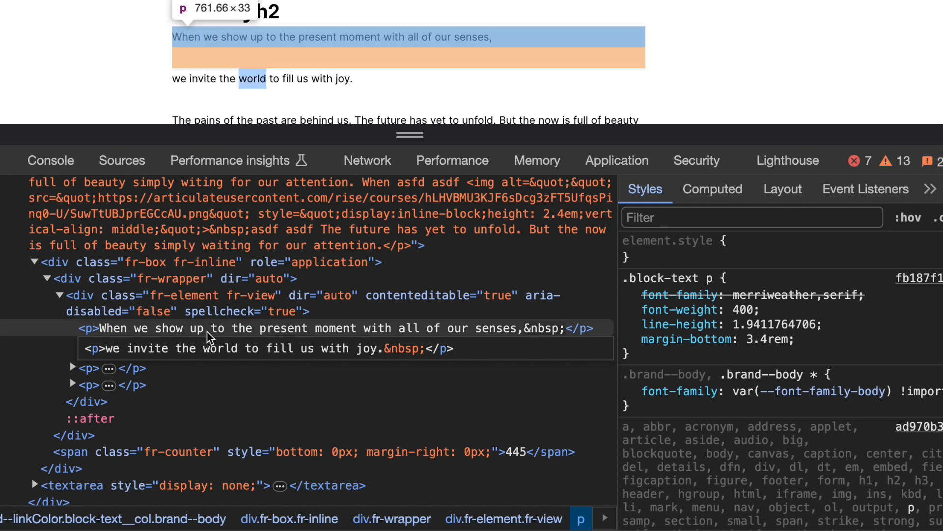
pyautogui.write('<img sr')
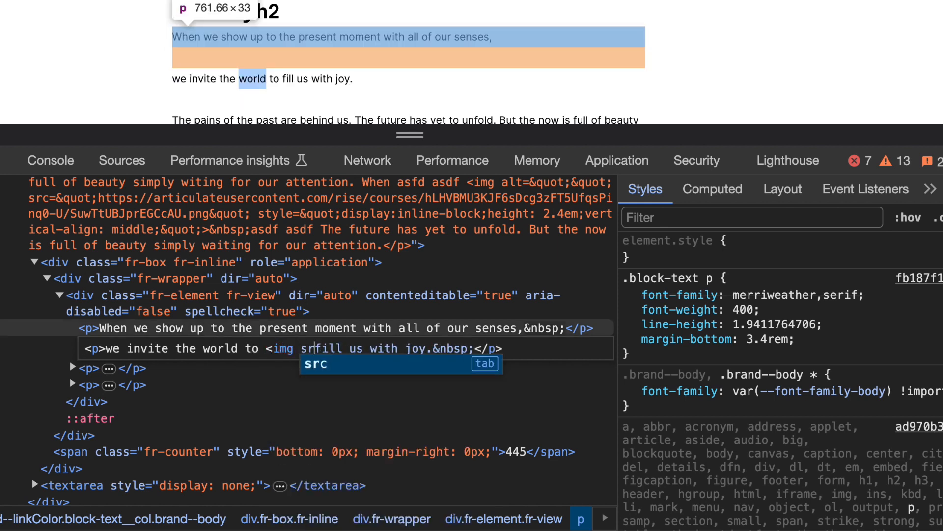
pyautogui.write('c="">')
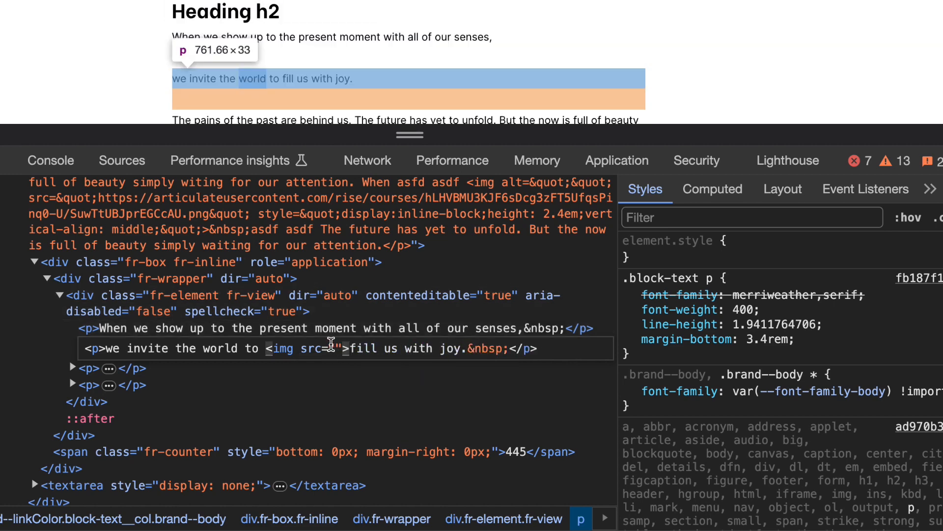
# Add the attribute style="display:inline-block;" to the img tag ahead of its src
pyautogui.click(294, 348)
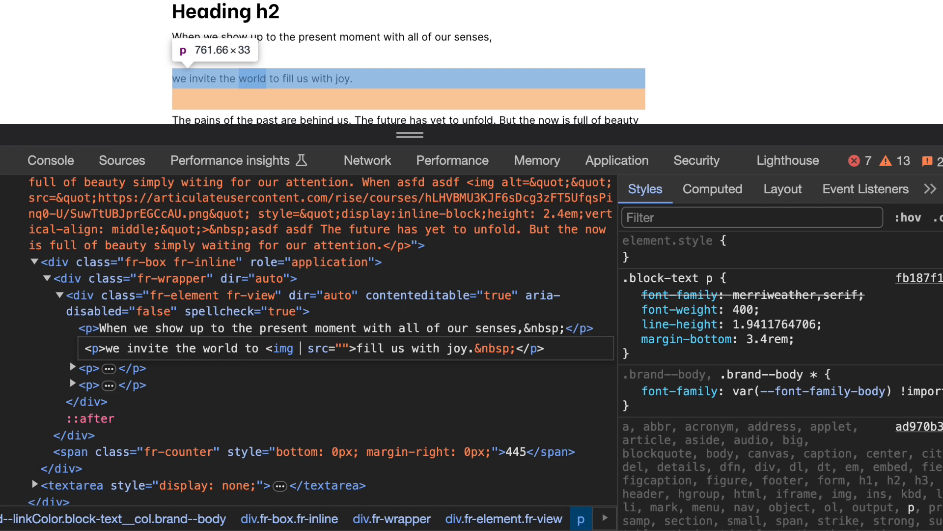
pyautogui.write('styl')
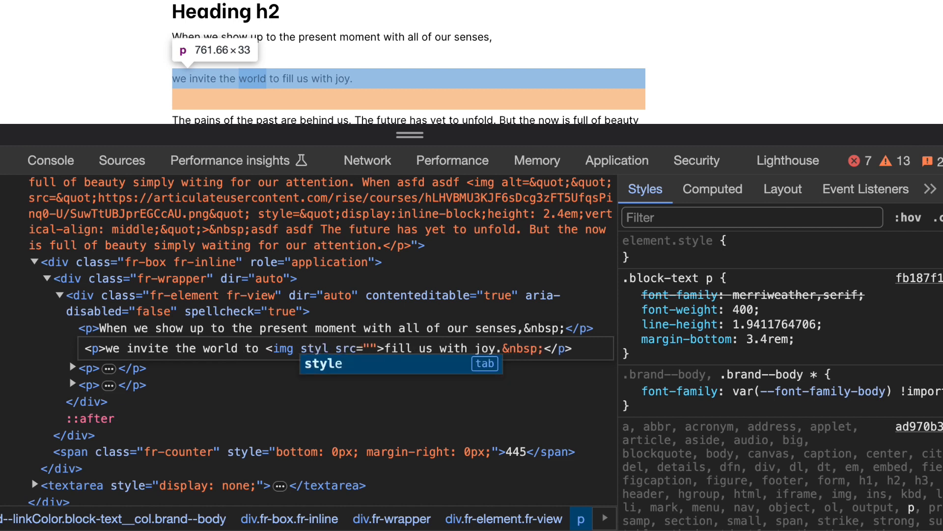
pyautogui.press('Tab')
pyautogui.write('="')
pyautogui.write('display')
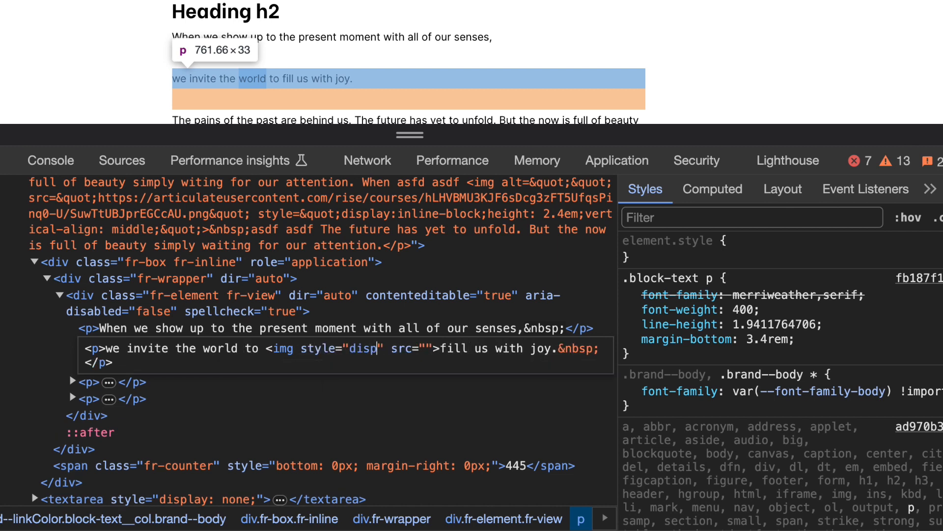
pyautogui.write(':inline-block')
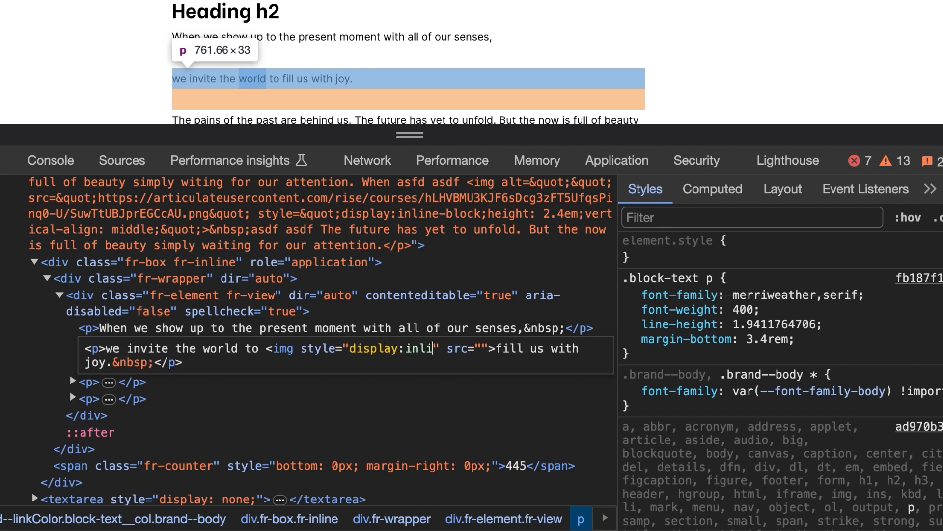
pyautogui.write(';')
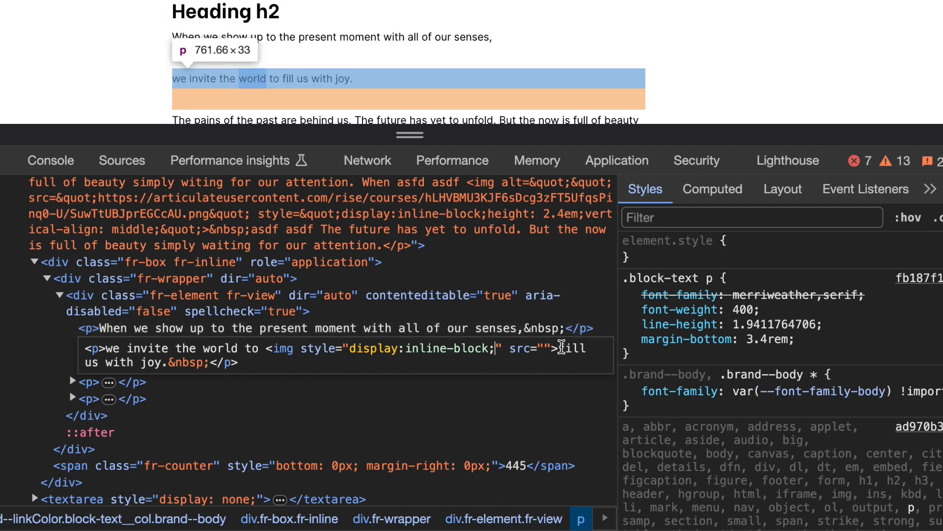
# Paste the copied data URI into the img tag's src and apply the HTML edit
pyautogui.click(545, 348)
pyautogui.press('super+v')
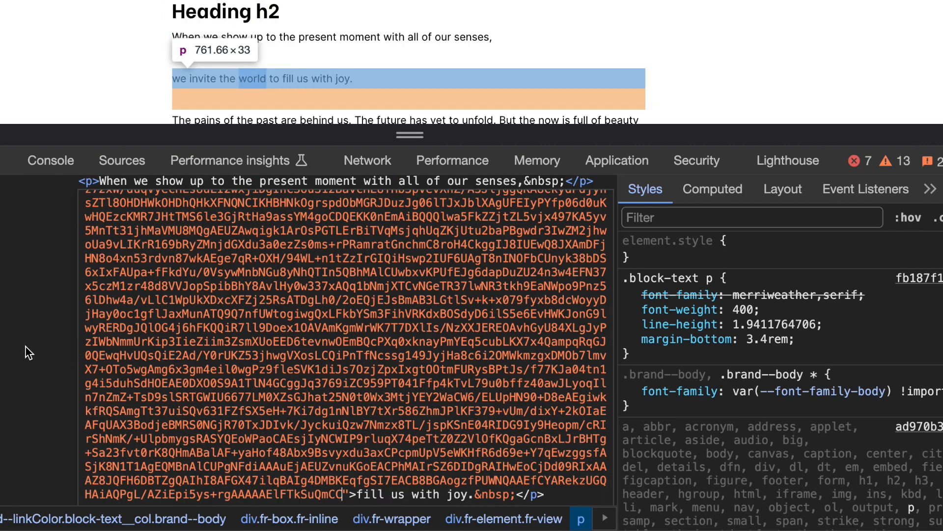
pyautogui.scroll(10, 26, 346)
pyautogui.scroll(-8, 27, 352)
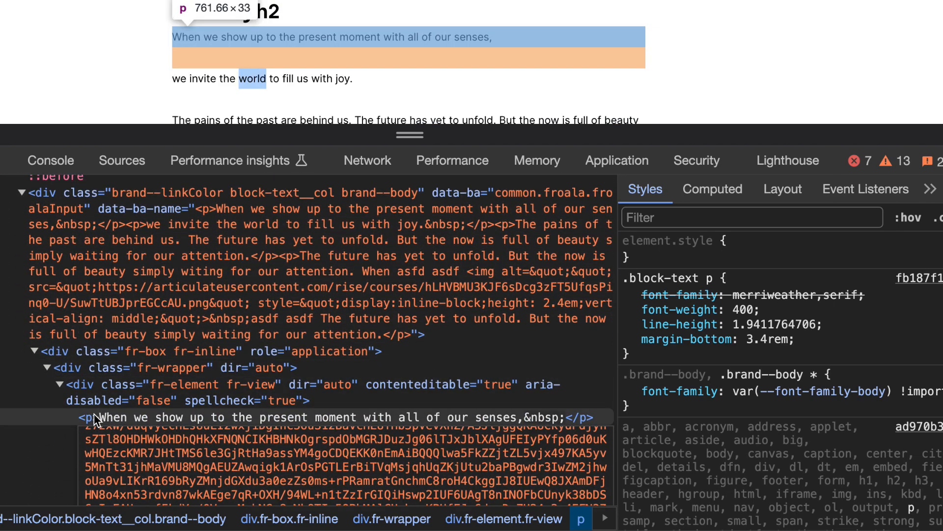
pyautogui.press('Return')
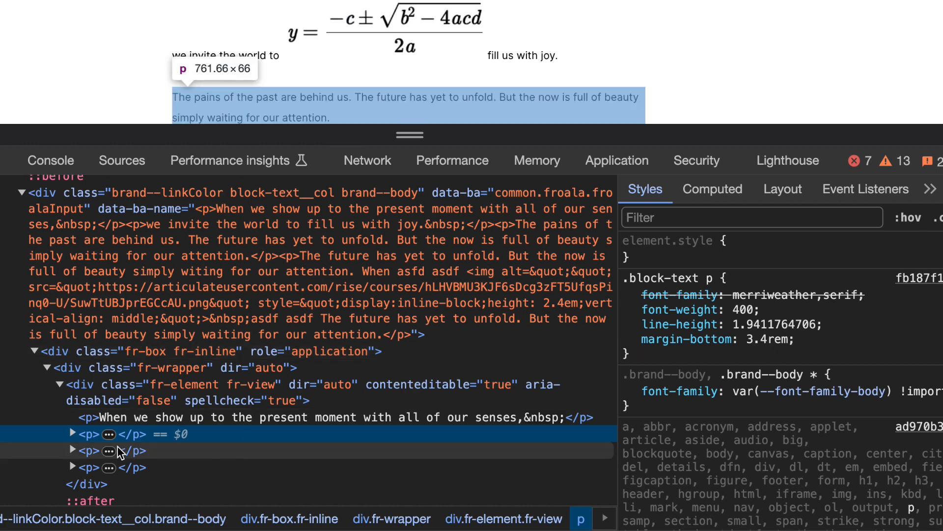
# Select the img element in the "we invite the world to" paragraph and add the inline style height: 2.4em
pyautogui.click(74, 435)
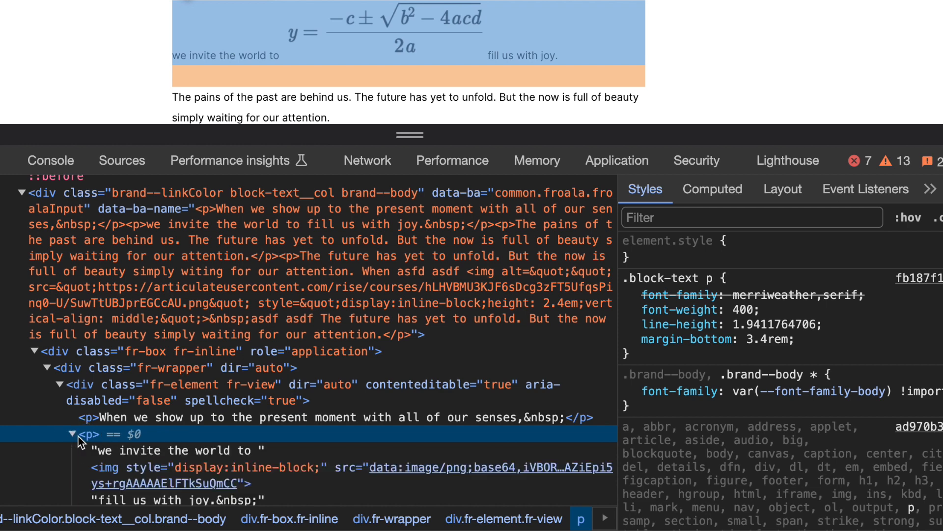
pyautogui.click(116, 466)
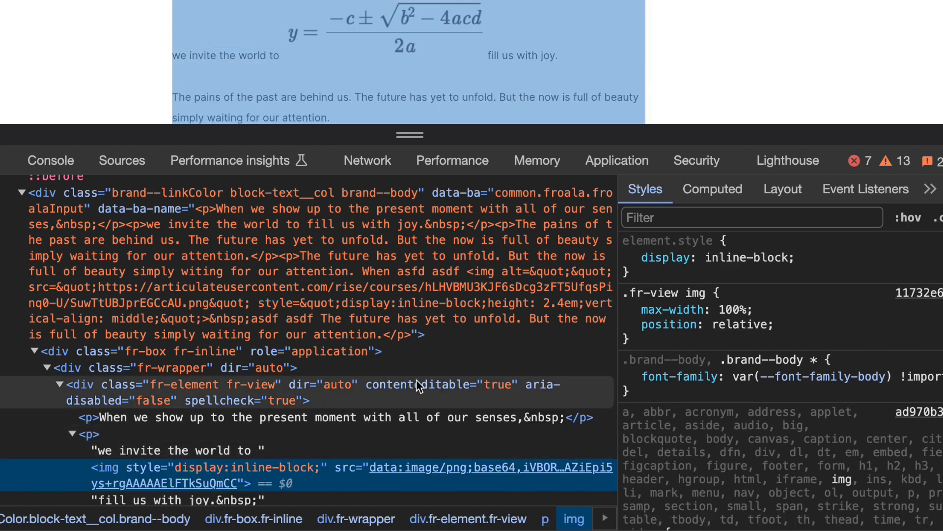
pyautogui.scroll(-1, 605, 29)
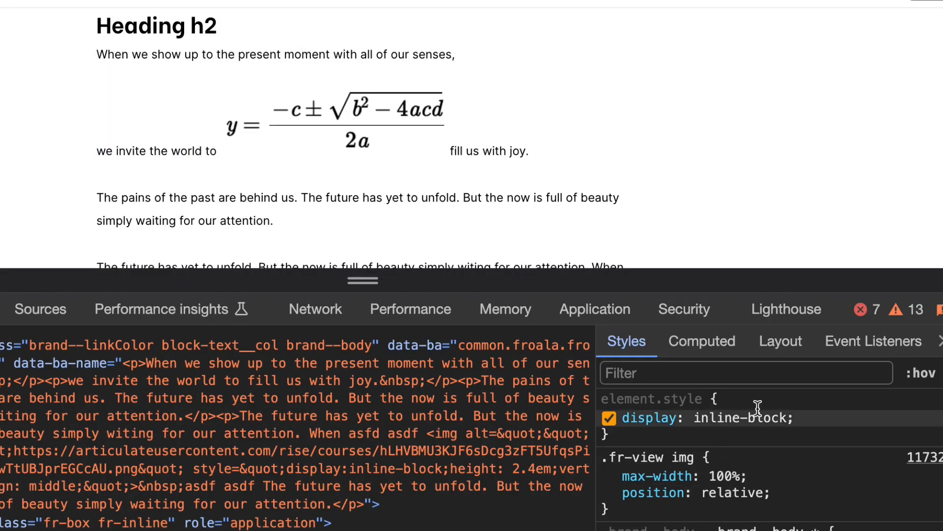
pyautogui.click(811, 420)
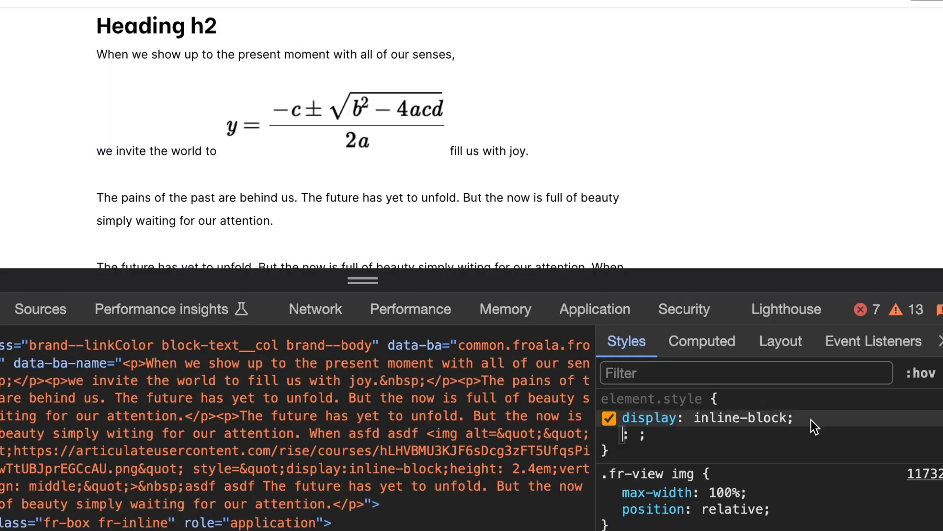
pyautogui.write('h')
pyautogui.press('Tab')
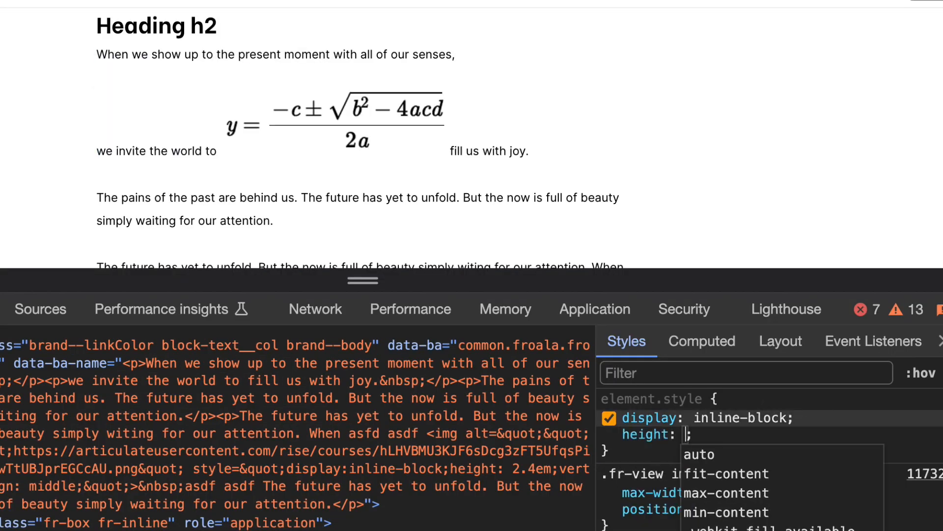
pyautogui.write('2.4')
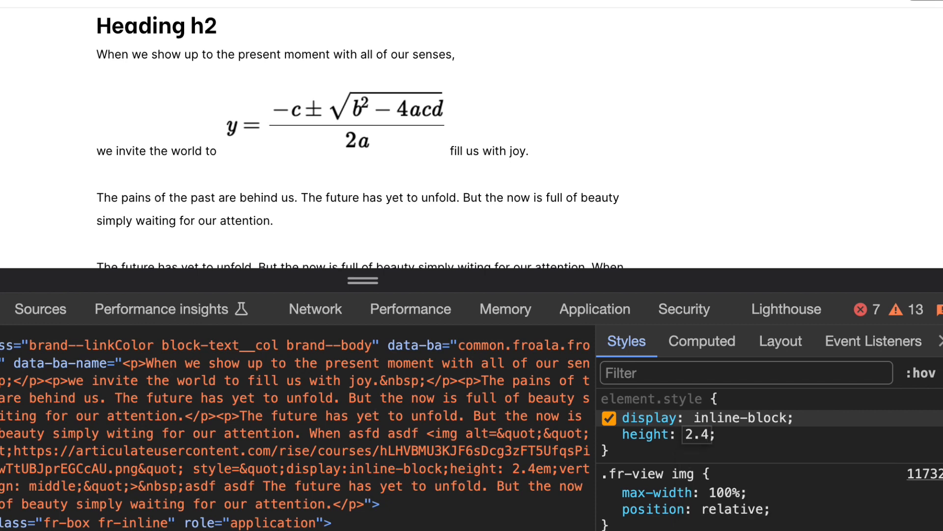
pyautogui.write('em')
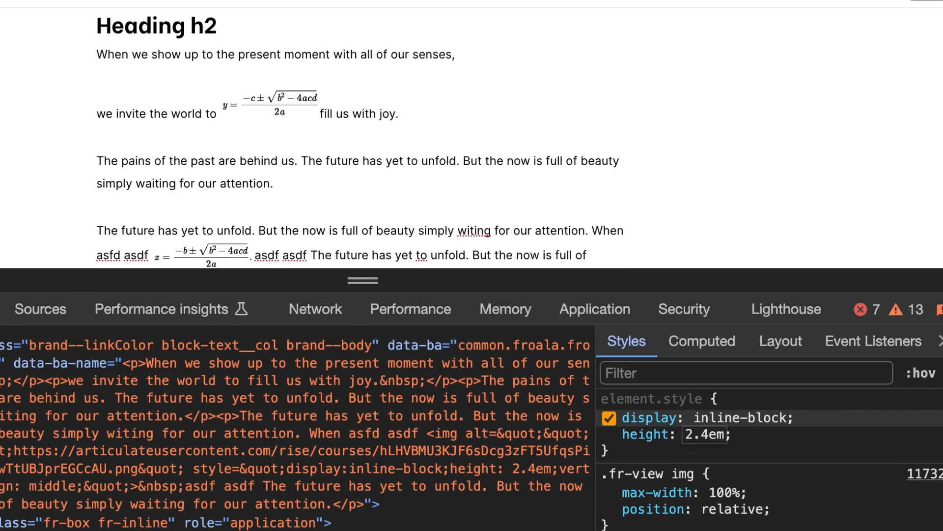
pyautogui.press('Tab')
# Add vertical-align: middle to the equation image's inline style
pyautogui.write('ver')
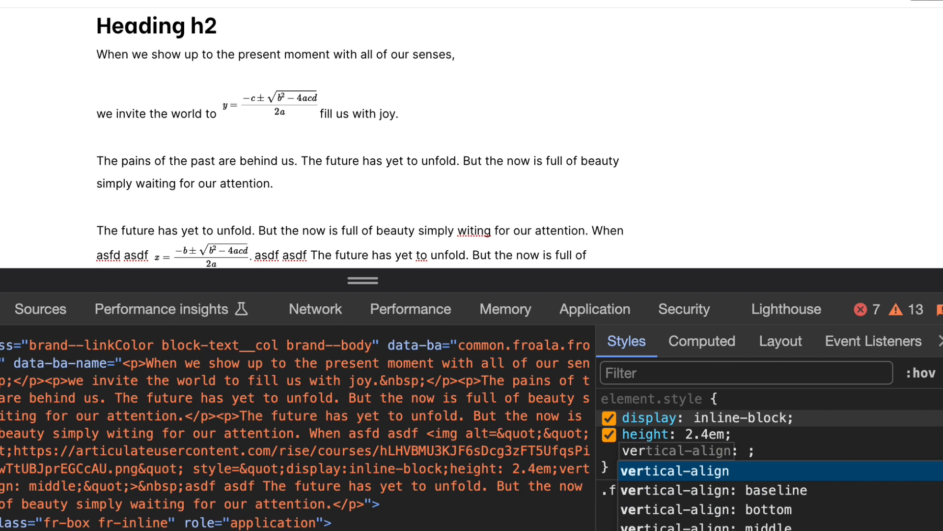
pyautogui.click(798, 474)
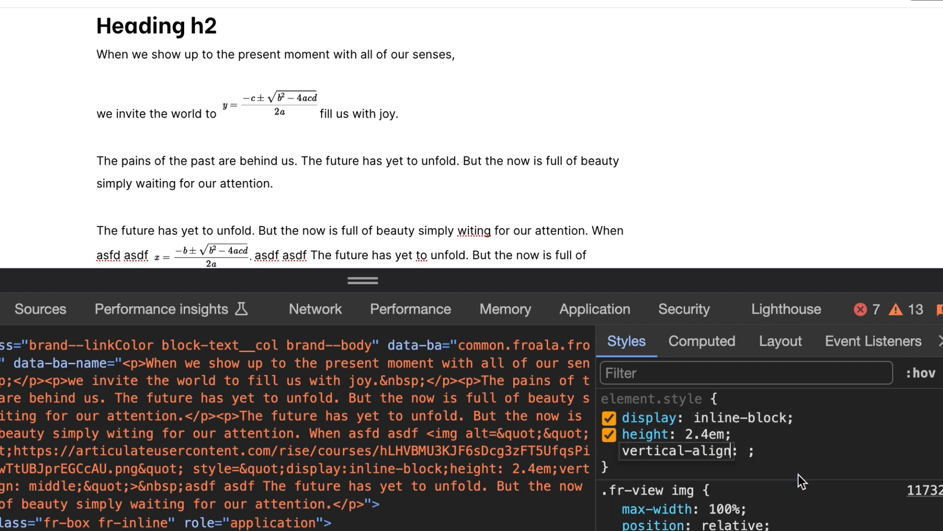
pyautogui.press('Tab')
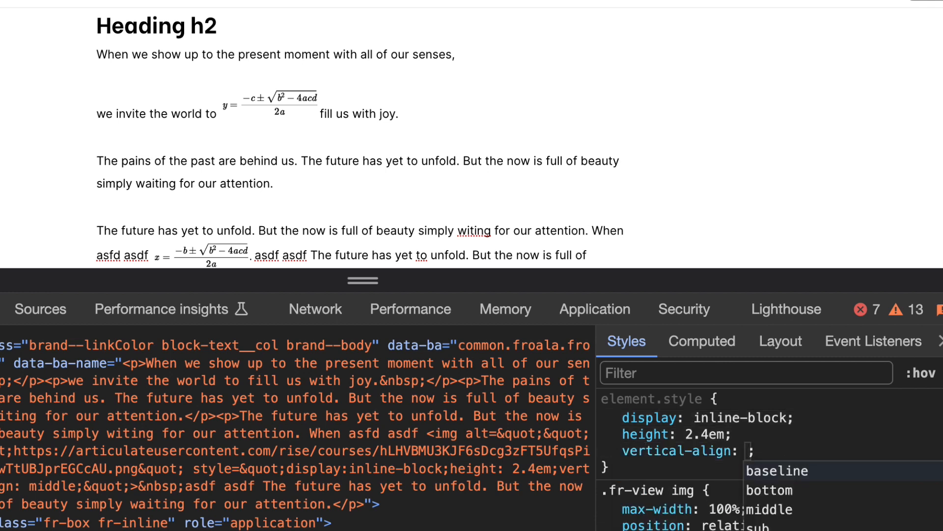
pyautogui.write('m')
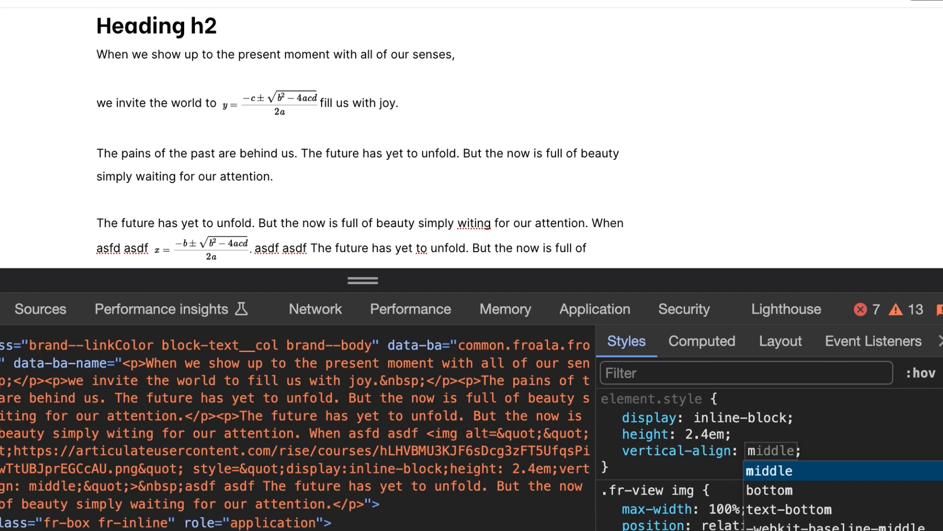
pyautogui.press('Tab')
pyautogui.write('pa')
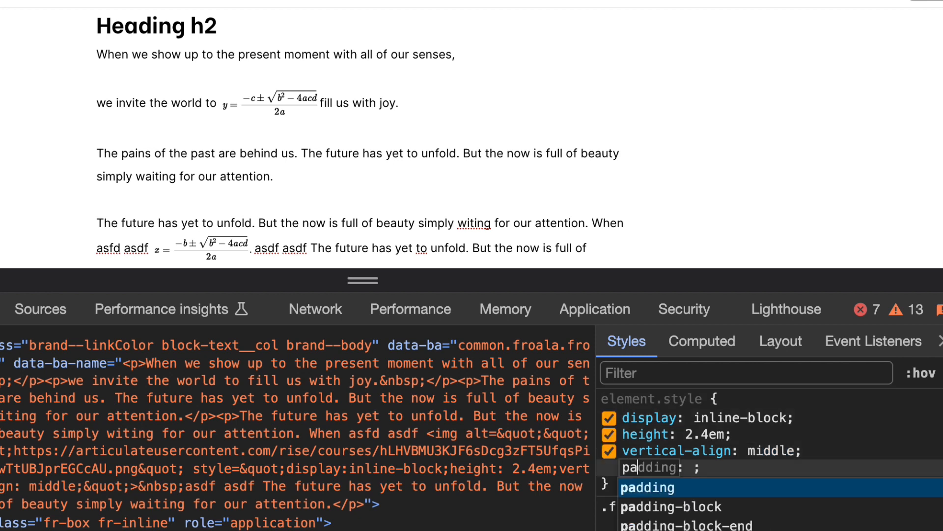
pyautogui.press('Tab')
pyautogui.write('5px')
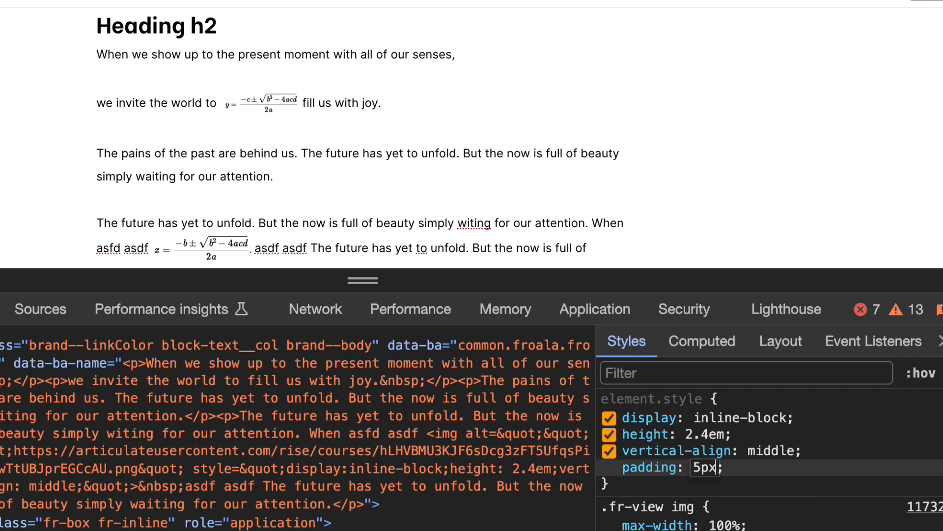
pyautogui.press('BackSpace')
pyautogui.press('BackSpace')
pyautogui.press('BackSpace')
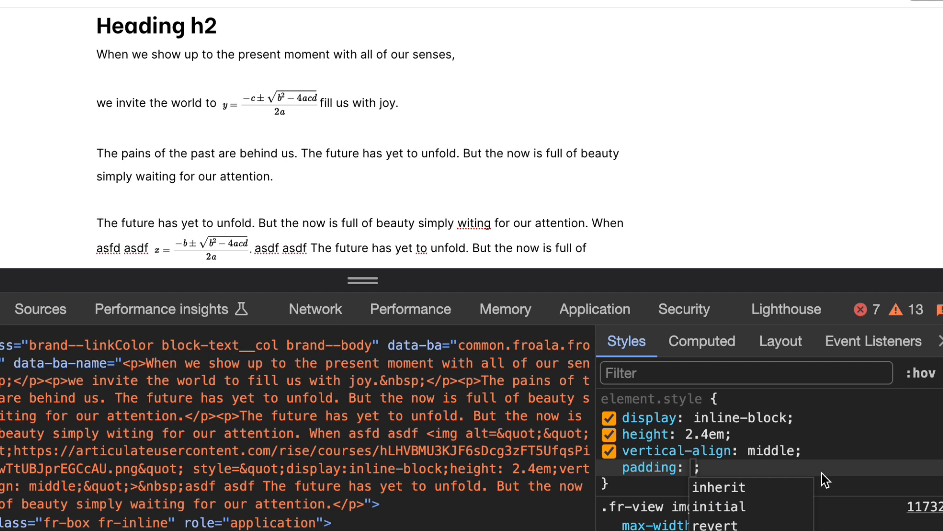
pyautogui.press('Escape')
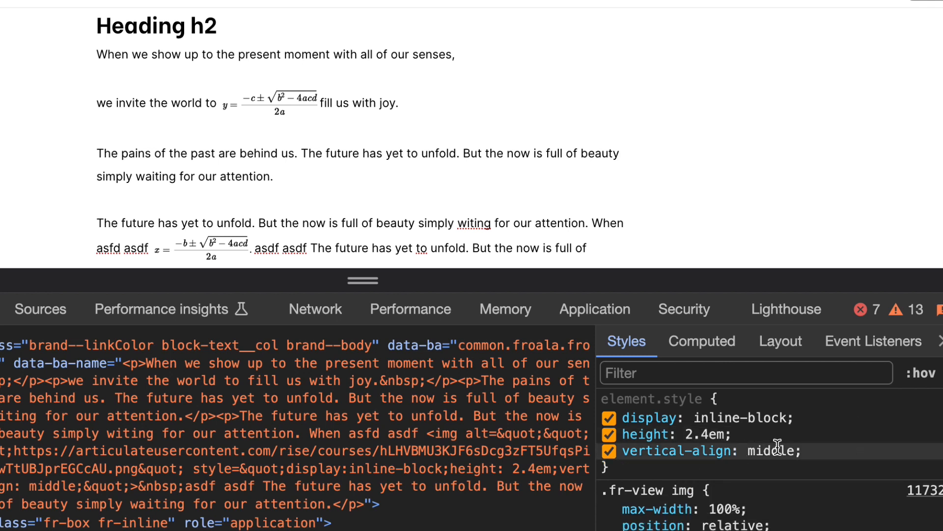
# Try 1.4em as the equation image's height, and settle on 2.8em
pyautogui.click(719, 434)
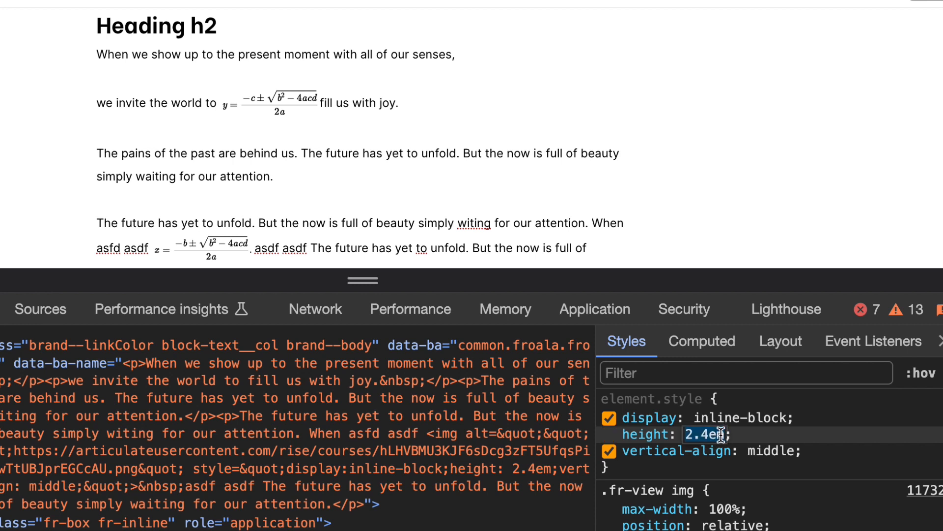
pyautogui.click(719, 435)
pyautogui.click(689, 435)
pyautogui.press('BackSpace')
pyautogui.write('1')
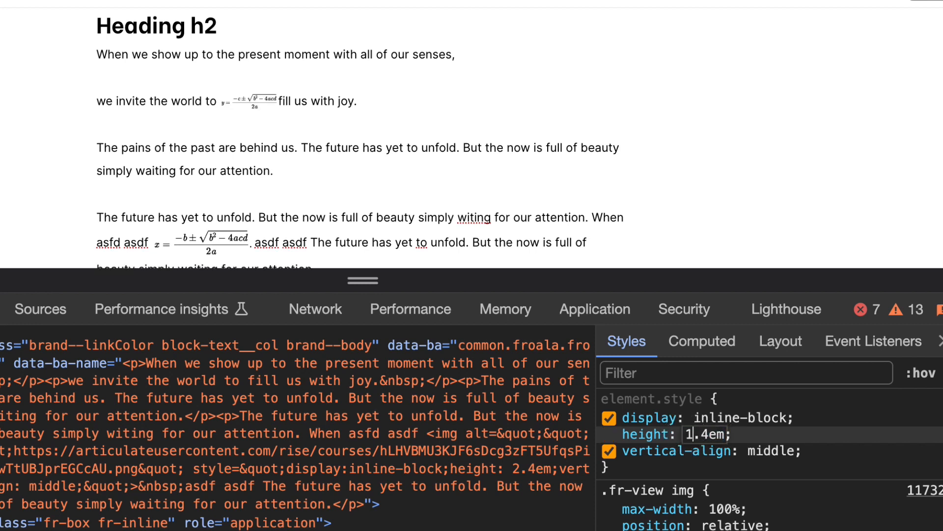
pyautogui.click(688, 435)
pyautogui.hotkey('shift', 'Right')
pyautogui.write('2')
pyautogui.press('Right')
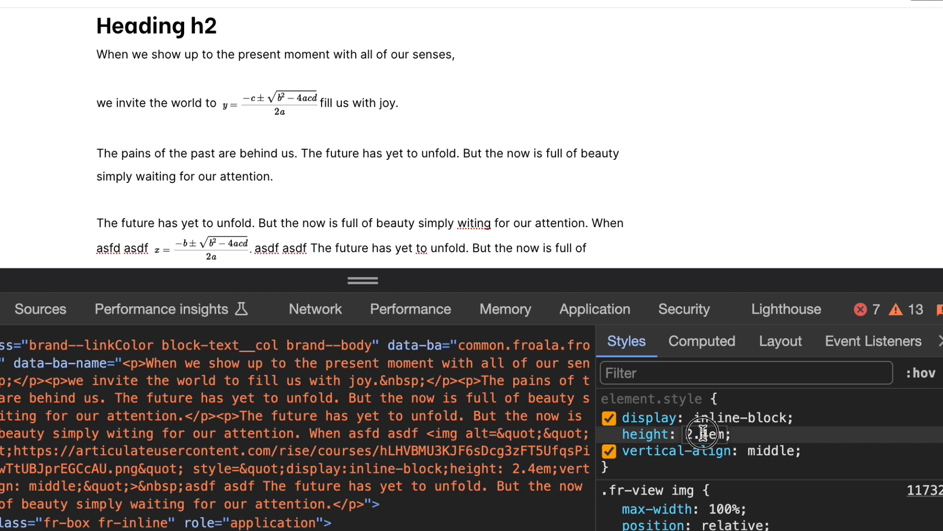
pyautogui.hotkey('shift', 'Right')
pyautogui.write('8')
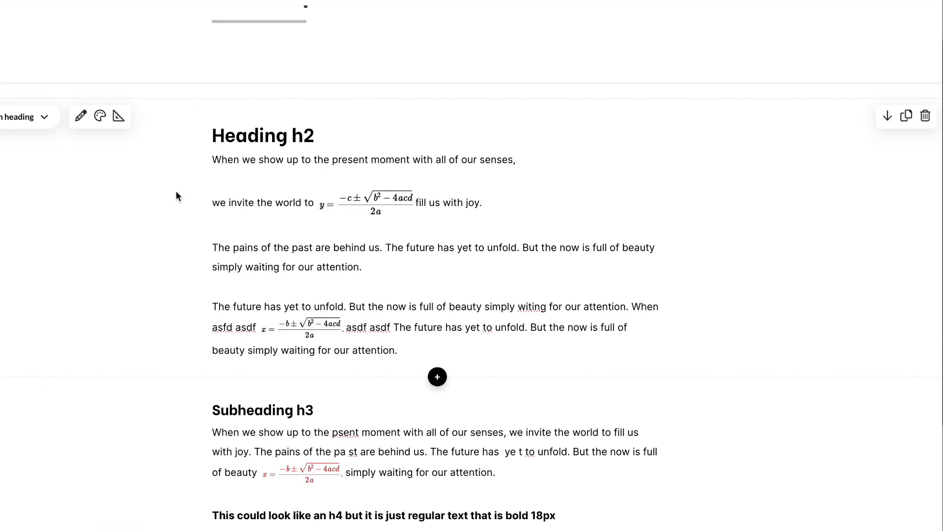
# Join the "we invite the world to" line and "The pains of the past" paragraph to the first paragraph under Heading h2
pyautogui.press('BackSpace')
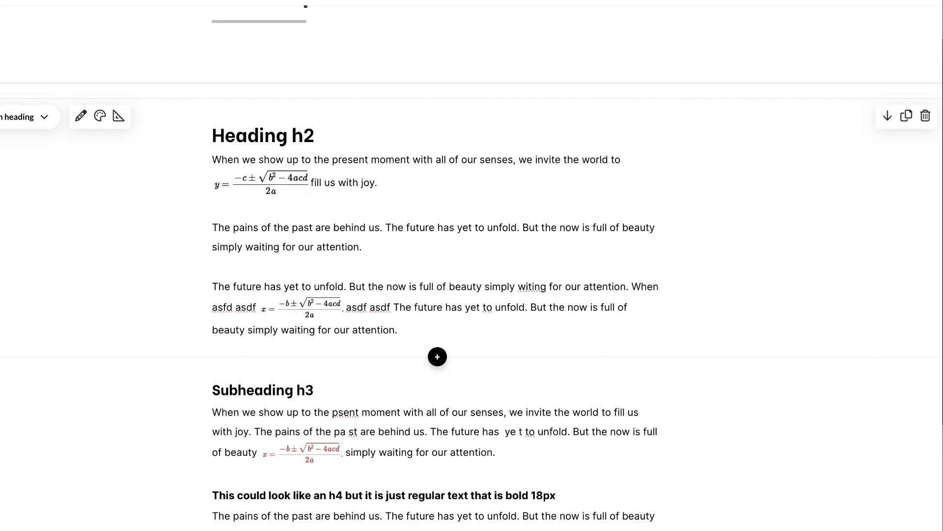
pyautogui.click(212, 225)
pyautogui.press('BackSpace')
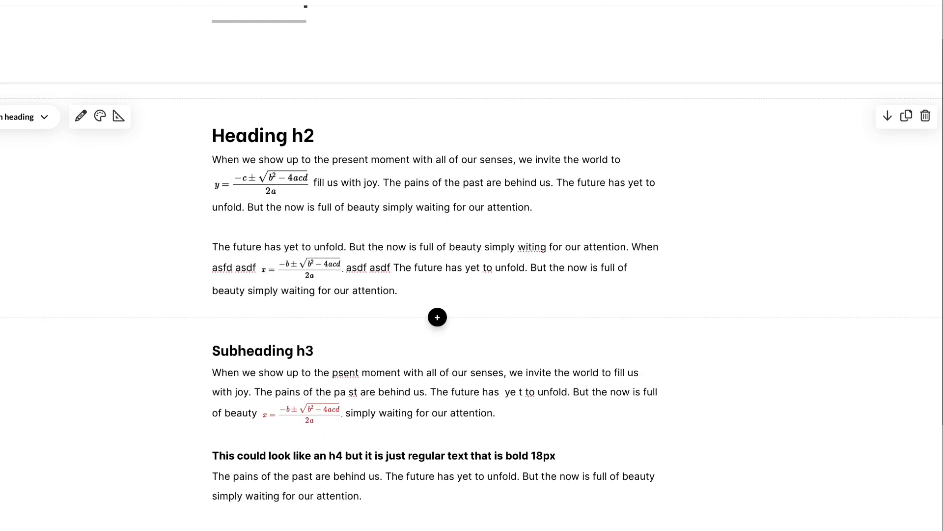
# Copy the fragment "ite the w" from "we invite the world" and paste it four times over the selection ahead of the equation
pyautogui.click(364, 176)
pyautogui.moveTo(549, 159); pyautogui.dragTo(587, 163)
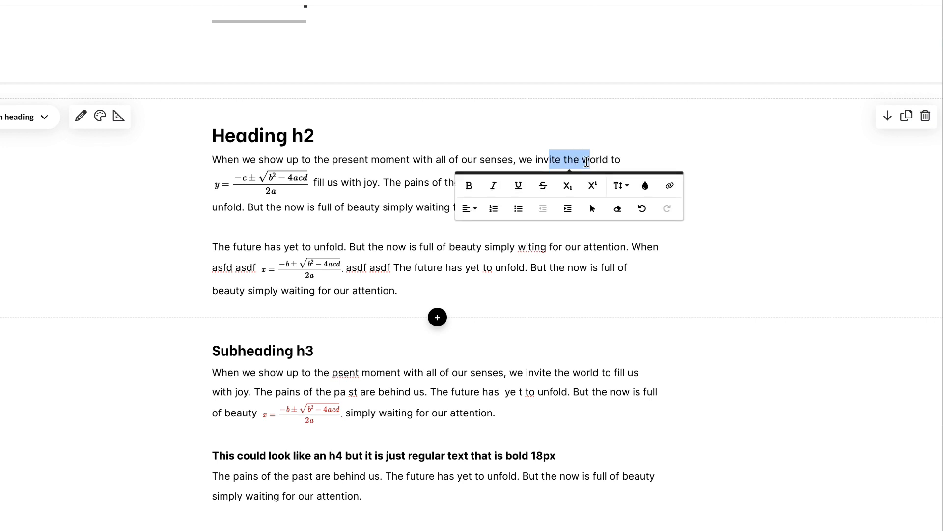
pyautogui.hotkey('ctrl', 'c')
pyautogui.hotkey('ctrl', 'v')
pyautogui.hotkey('ctrl', 'v')
pyautogui.hotkey('ctrl', 'v')
pyautogui.hotkey('ctrl', 'v')
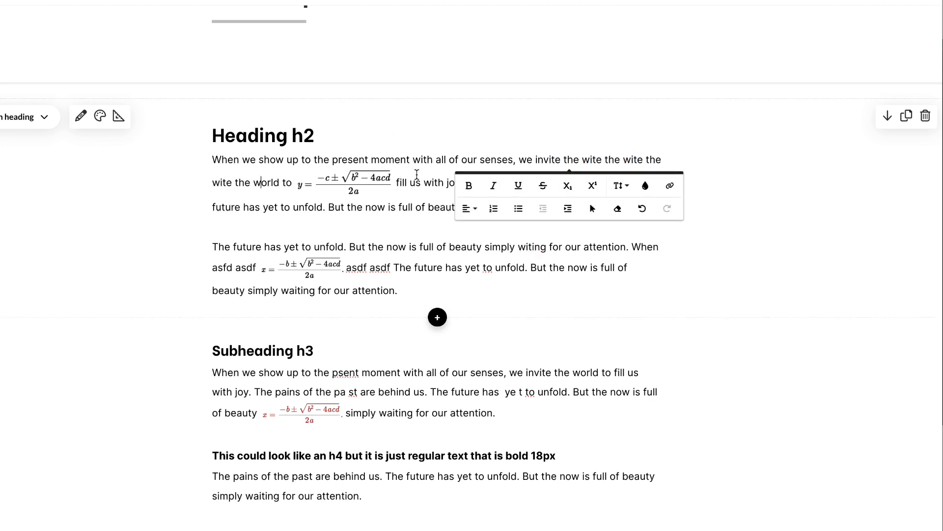
pyautogui.click(421, 180)
pyautogui.click(424, 181)
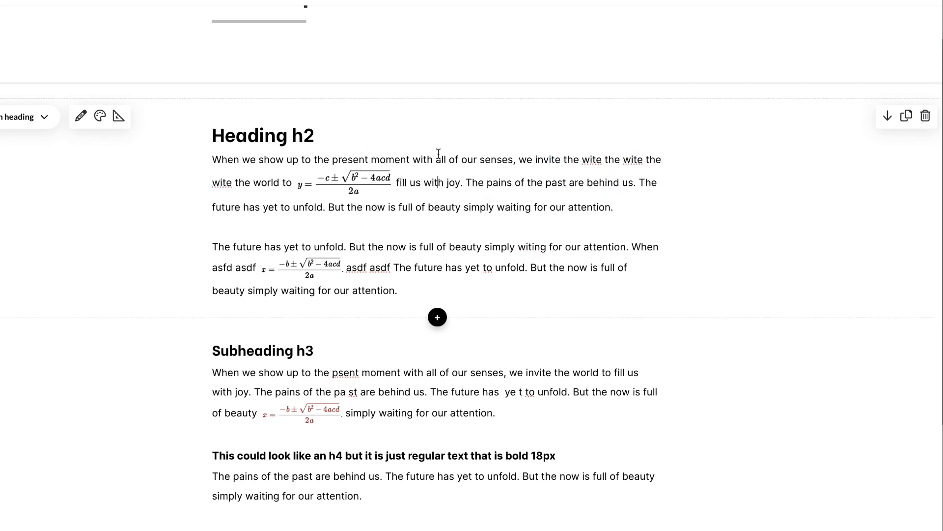
# Preview the Math Equations in Rise lesson and examine its inline equations from Heading h2 downwards
pyautogui.click(890, 4)
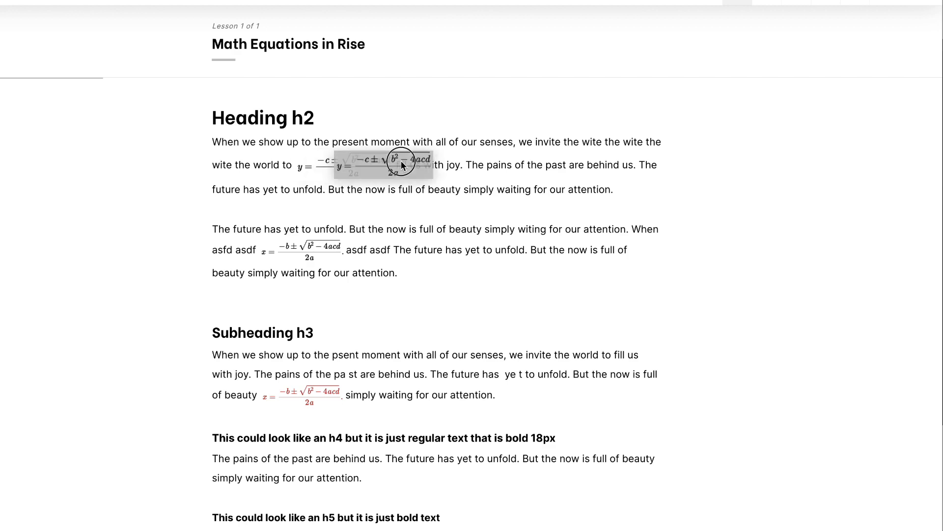
pyautogui.scroll(-5, 444, 161)
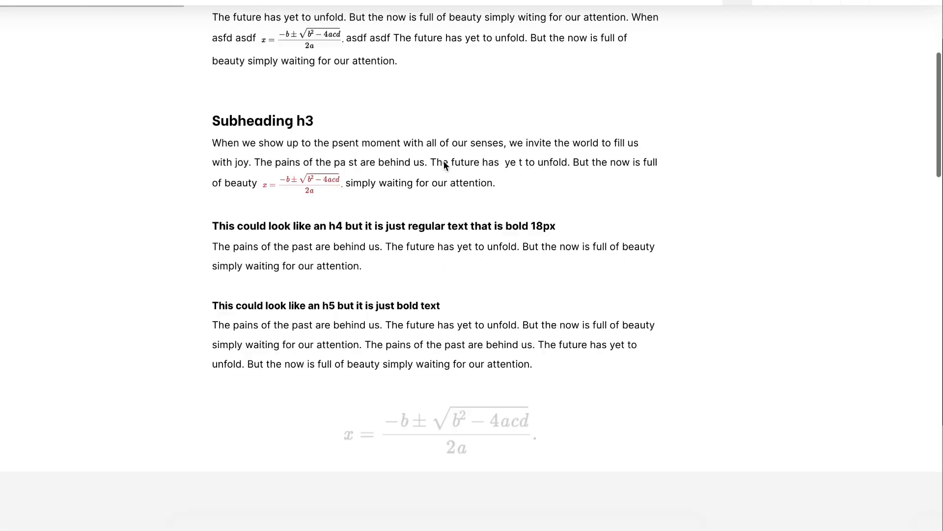
pyautogui.scroll(5, 444, 160)
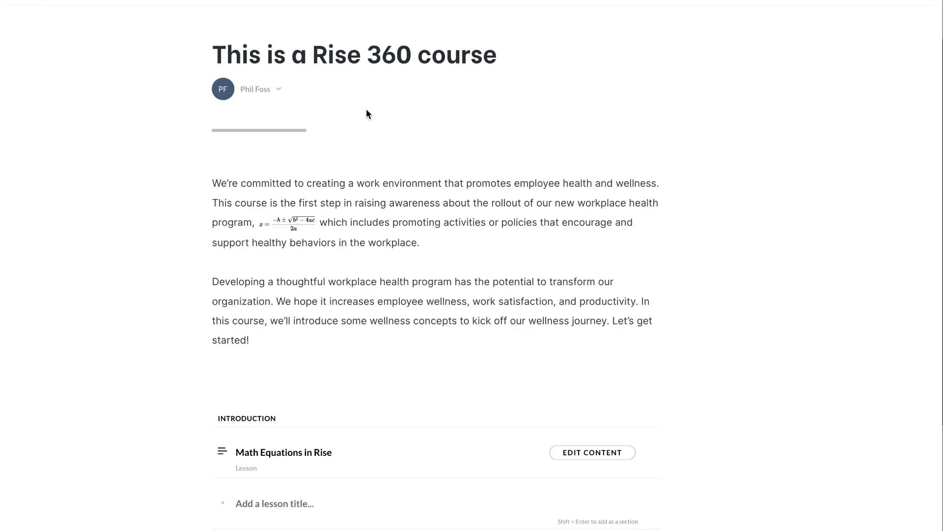
# Preview the course overview page, examine the inline equation in the course description, and leave the preview
pyautogui.scroll(1, 390, 145)
pyautogui.scroll(-1, 390, 145)
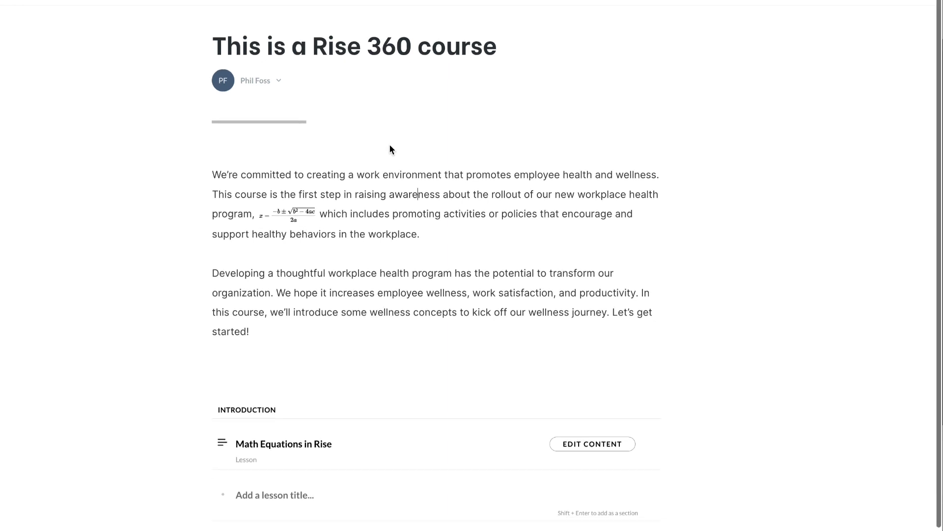
pyautogui.scroll(2, 389, 145)
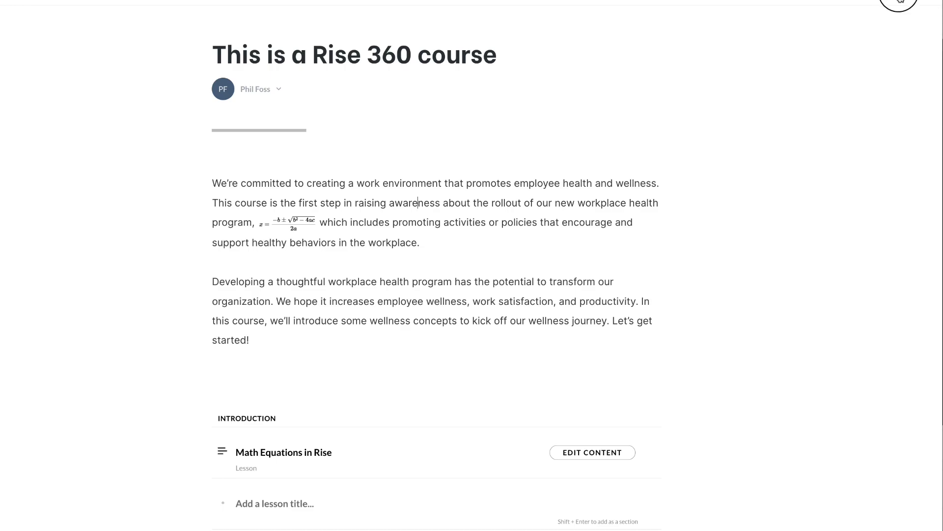
pyautogui.click(899, 1)
pyautogui.scroll(-2, 391, 301)
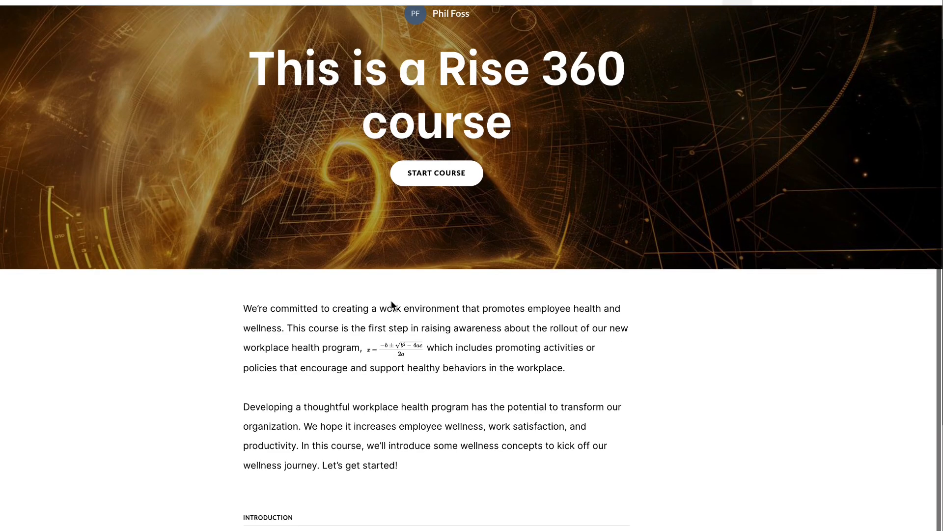
pyautogui.moveTo(361, 342); pyautogui.dragTo(434, 353)
pyautogui.click(442, 347)
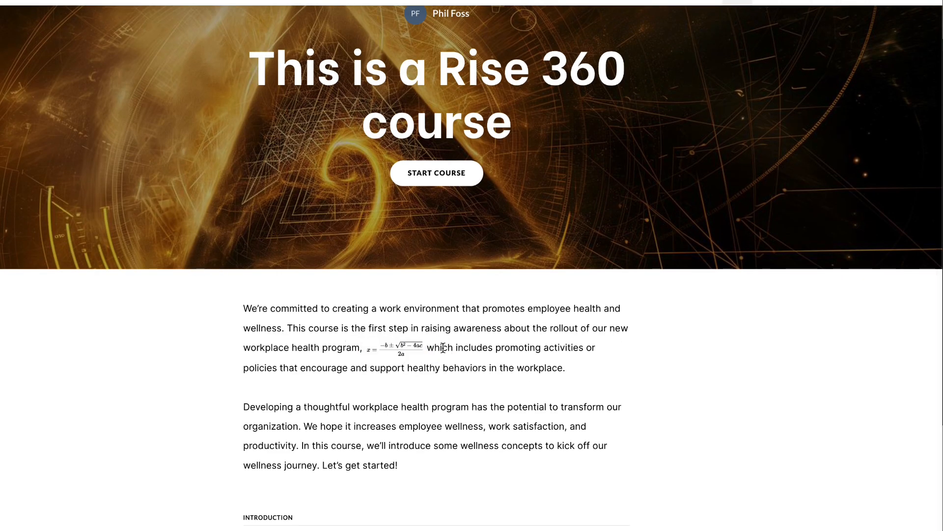
pyautogui.click(410, 349)
pyautogui.scroll(2, 533, 161)
pyautogui.click(905, 2)
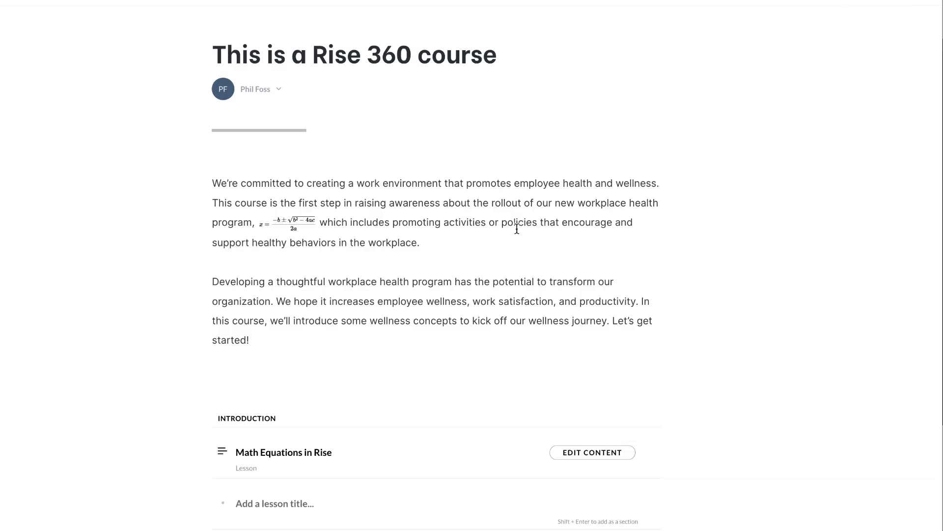
# Preview the course, start it from the cover page, and review the equations in the Math Equations in Rise lesson
pyautogui.scroll(-2, 494, 328)
pyautogui.scroll(2, 494, 328)
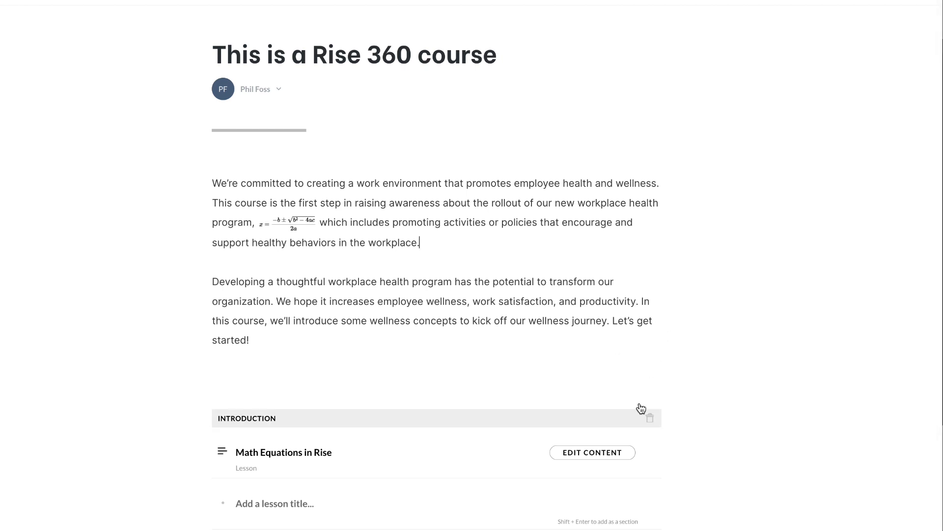
pyautogui.click(613, 446)
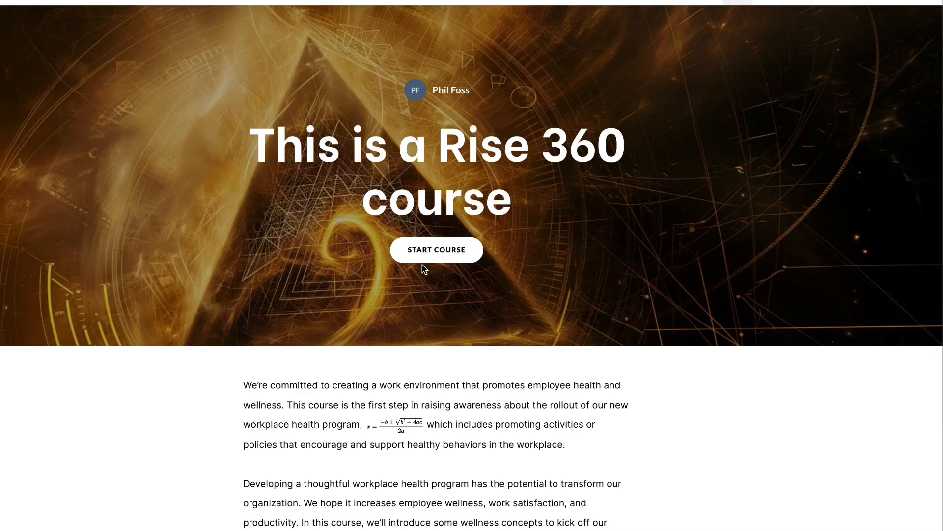
pyautogui.click(430, 249)
pyautogui.scroll(-1, 558, 320)
pyautogui.scroll(3, 558, 320)
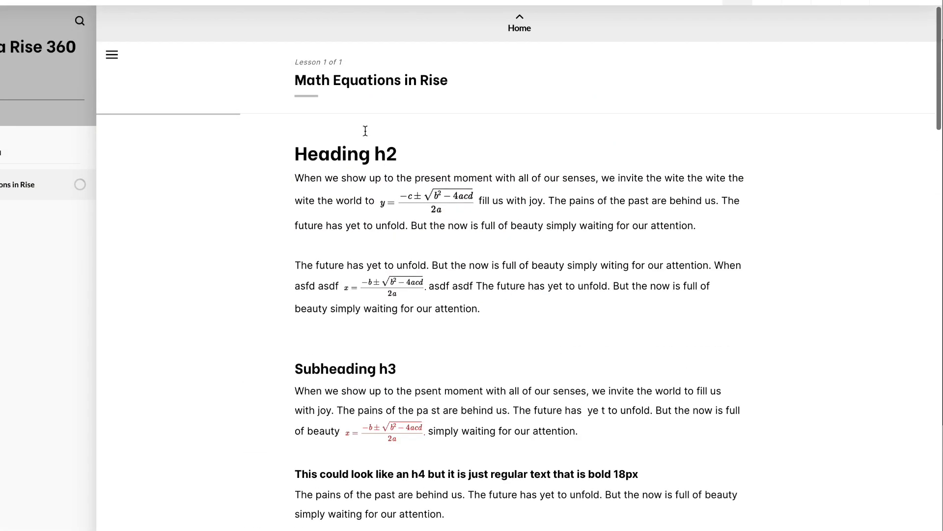
# Examine the lesson title, Heading h2 and the remaining text in the course preview, and return to the course outline
pyautogui.doubleClick(385, 73)
pyautogui.moveTo(385, 73); pyautogui.dragTo(452, 72)
pyautogui.click(423, 80)
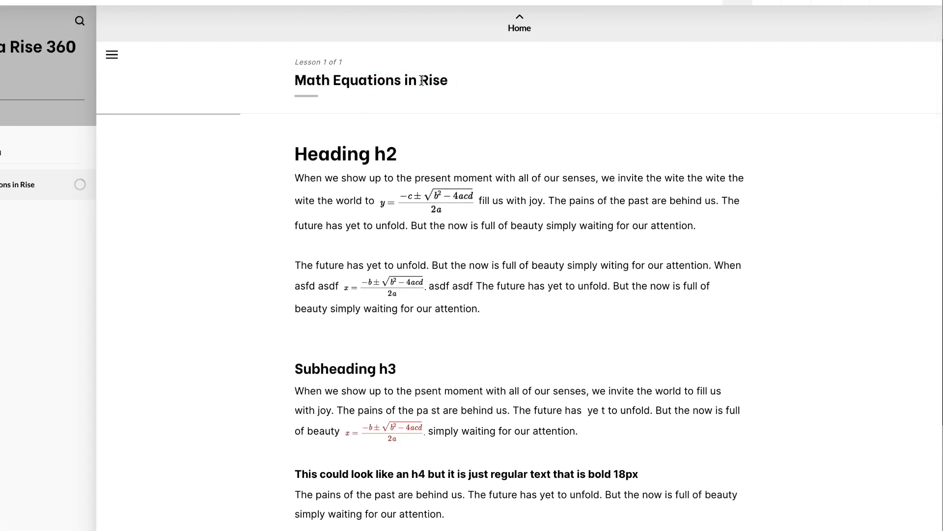
pyautogui.scroll(-1, 529, 190)
pyautogui.moveTo(327, 129); pyautogui.dragTo(421, 132)
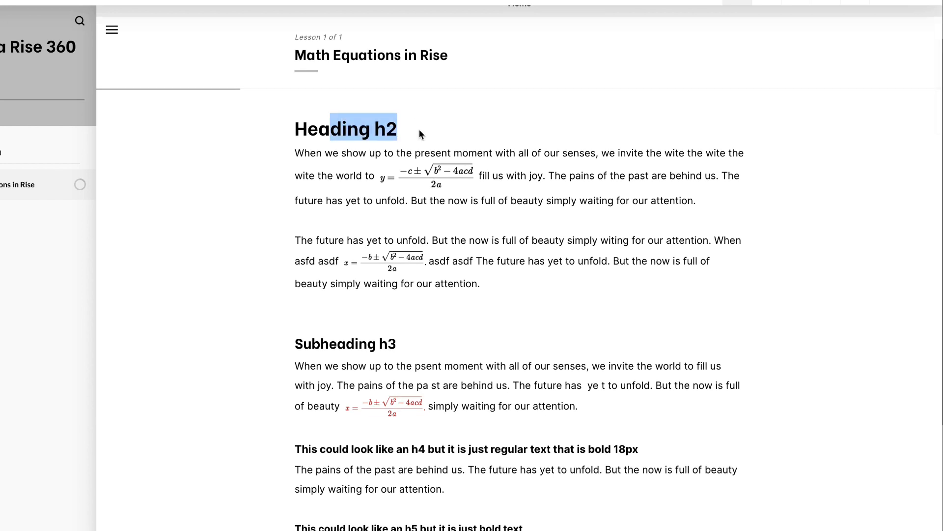
pyautogui.click(537, 200)
pyautogui.scroll(-3, 537, 199)
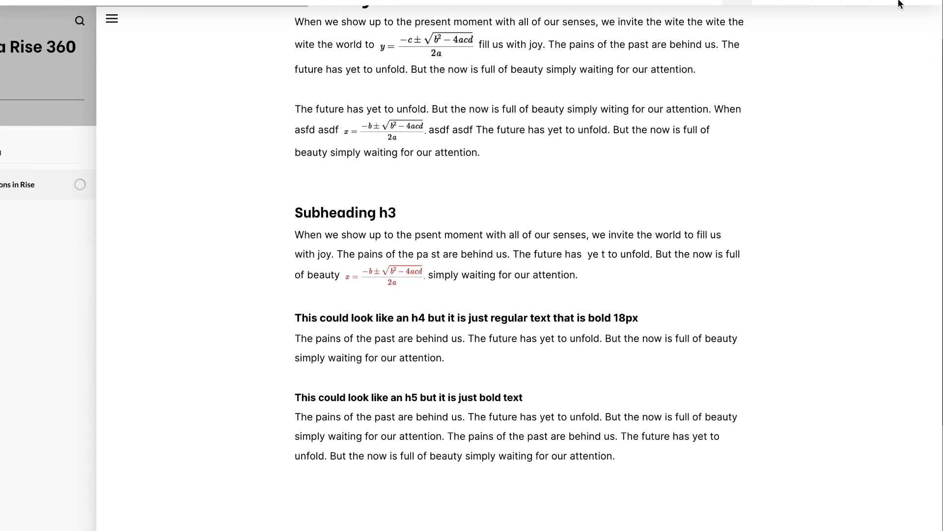
pyautogui.scroll(-3, 571, 328)
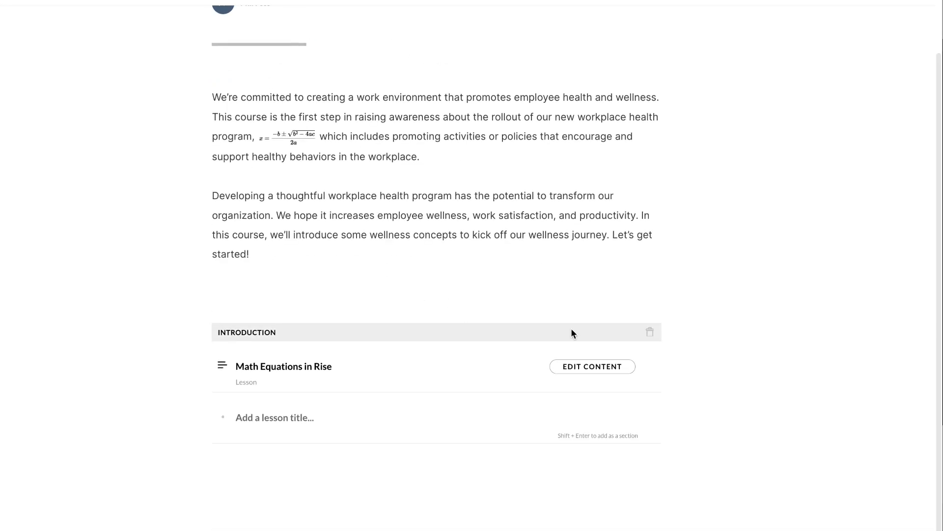
# Open the Math Equations in Rise lesson for editing and view the font size options for the h4-style bold line
pyautogui.click(559, 344)
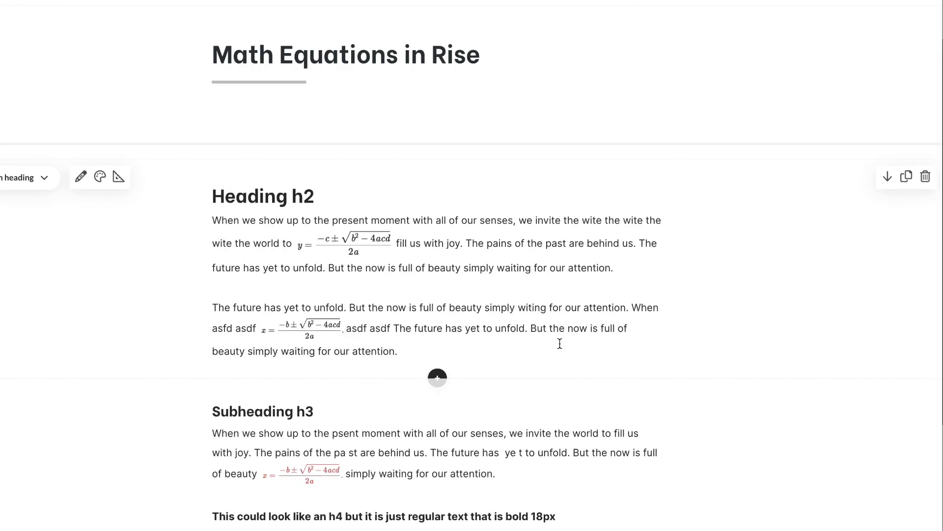
pyautogui.scroll(-4, 558, 339)
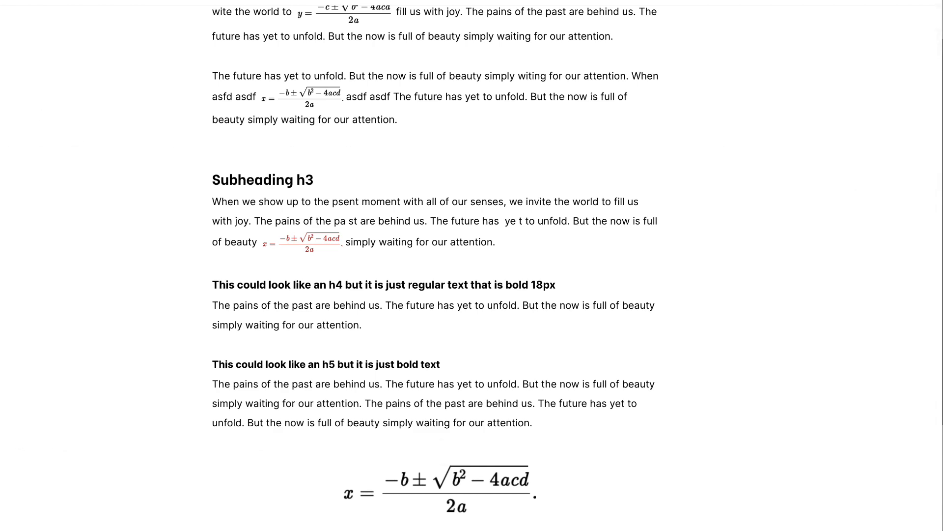
pyautogui.moveTo(284, 187)
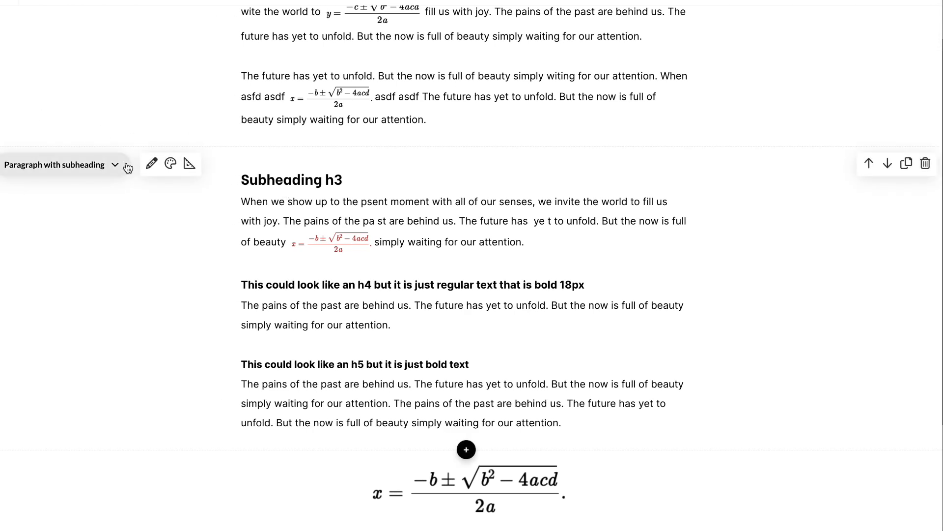
pyautogui.click(327, 191)
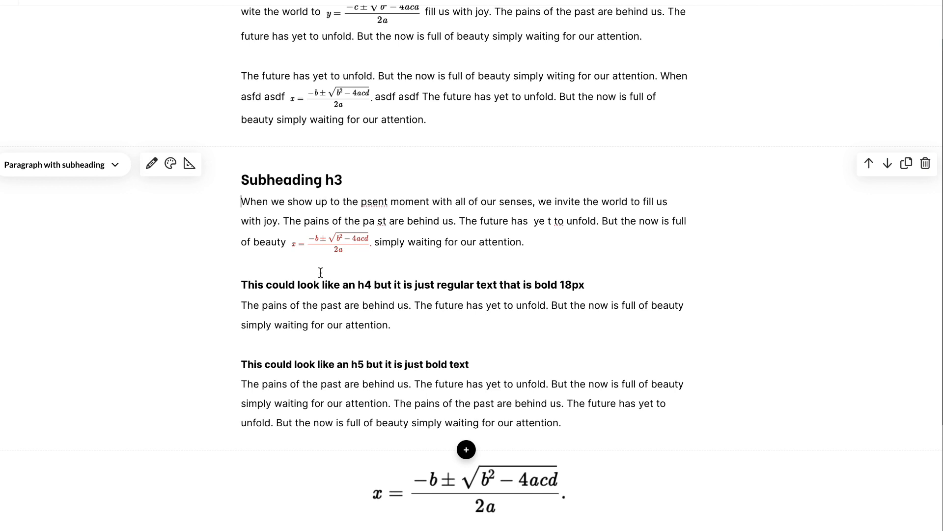
pyautogui.click(320, 287)
pyautogui.tripleClick(321, 288)
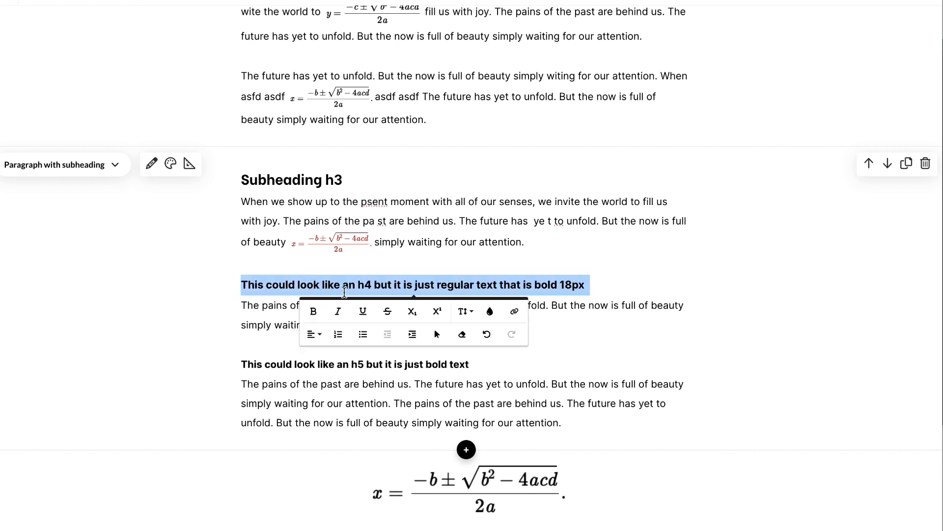
pyautogui.click(464, 312)
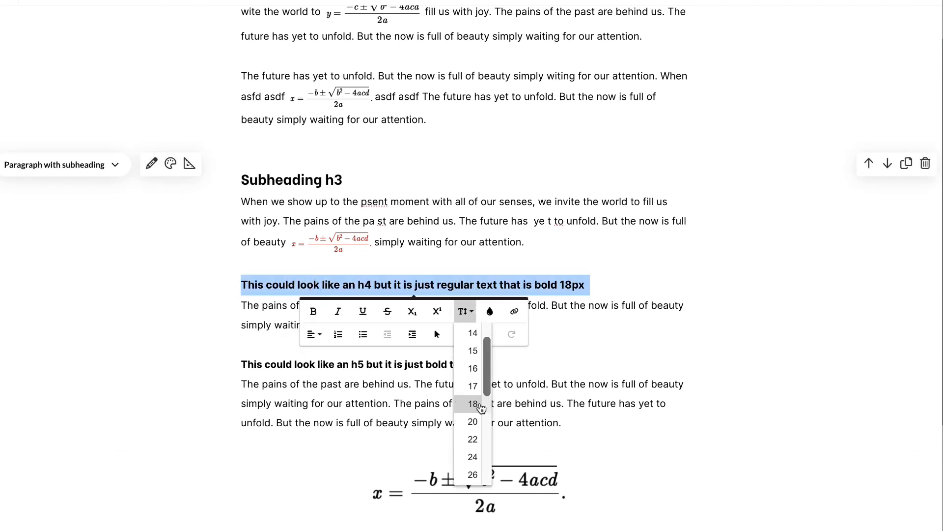
pyautogui.click(552, 280)
# Remove bold from the line "This could look like an h5 but it is just bold text" and reapply it
pyautogui.tripleClick(435, 366)
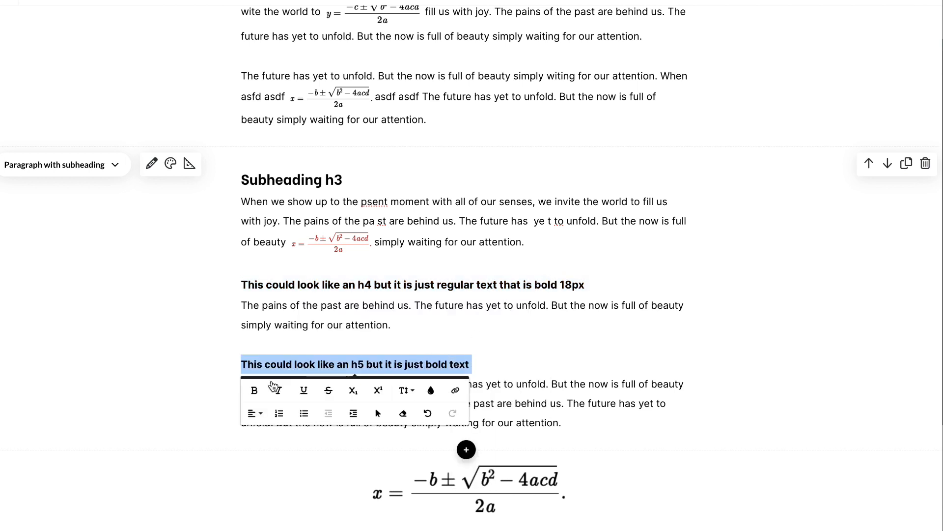
pyautogui.click(253, 393)
pyautogui.click(254, 394)
pyautogui.click(431, 364)
pyautogui.click(504, 385)
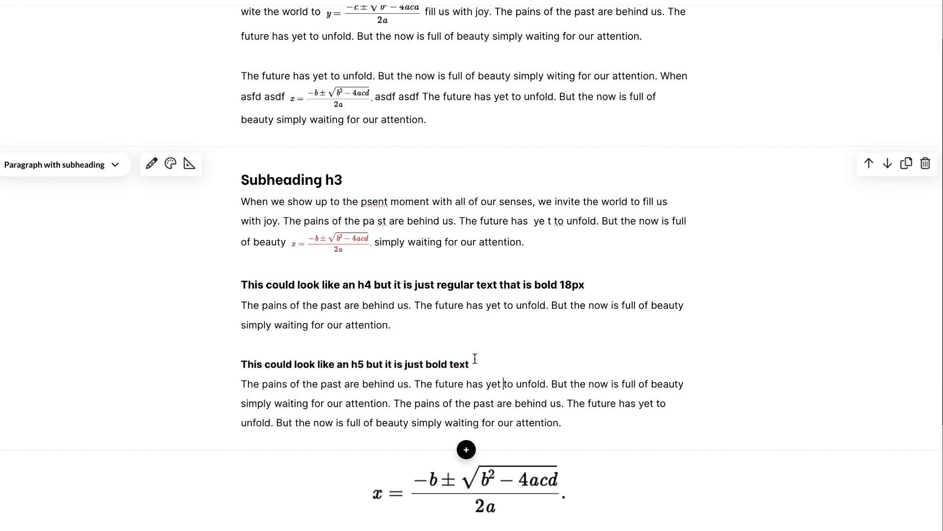
pyautogui.doubleClick(359, 364)
pyautogui.click(436, 364)
# Preview the lesson in Mobile Portrait, examine how the inline equations wrap, and go back to the start of the lesson editor
pyautogui.scroll(3, 595, 394)
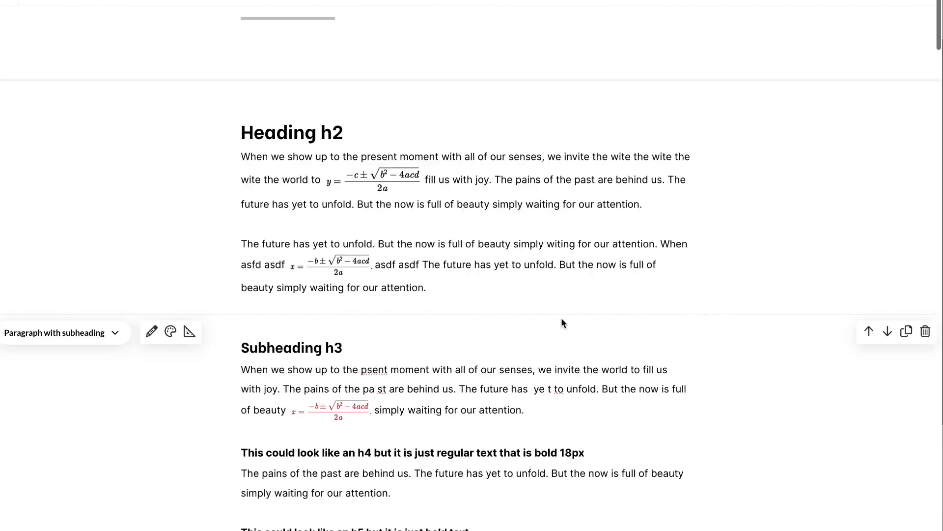
pyautogui.click(901, 2)
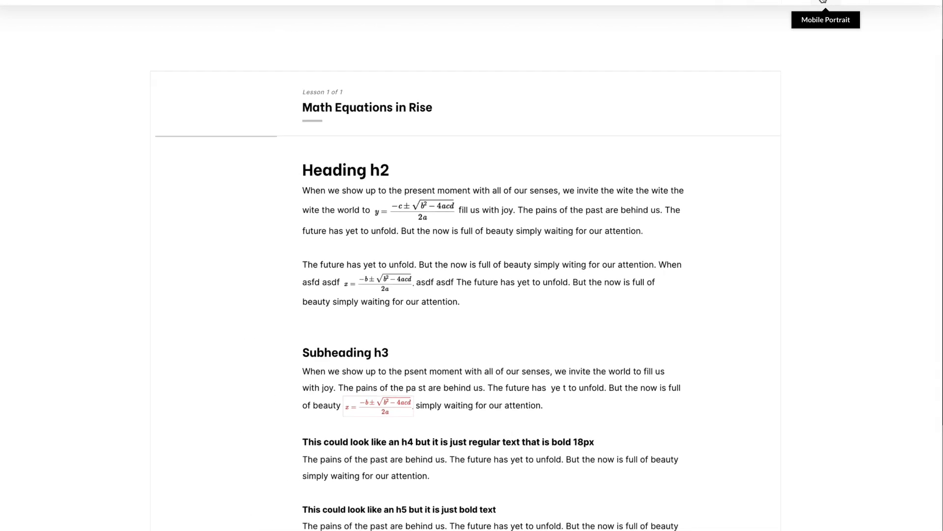
pyautogui.click(826, 2)
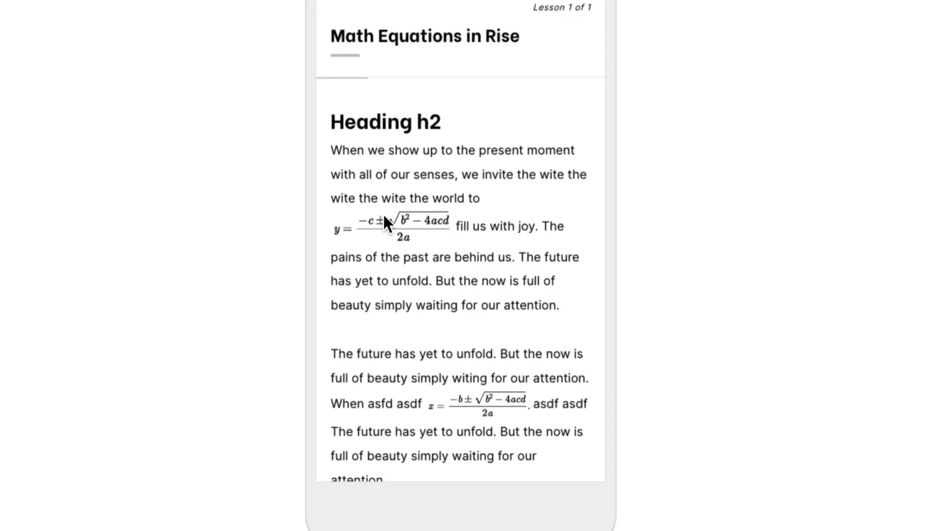
pyautogui.scroll(-3, 496, 290)
pyautogui.scroll(3, 496, 290)
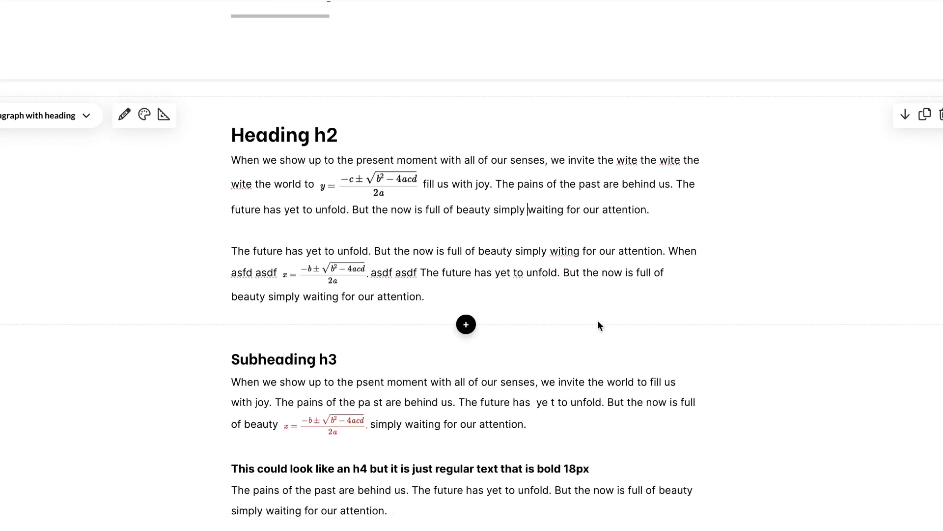
pyautogui.scroll(2, 597, 320)
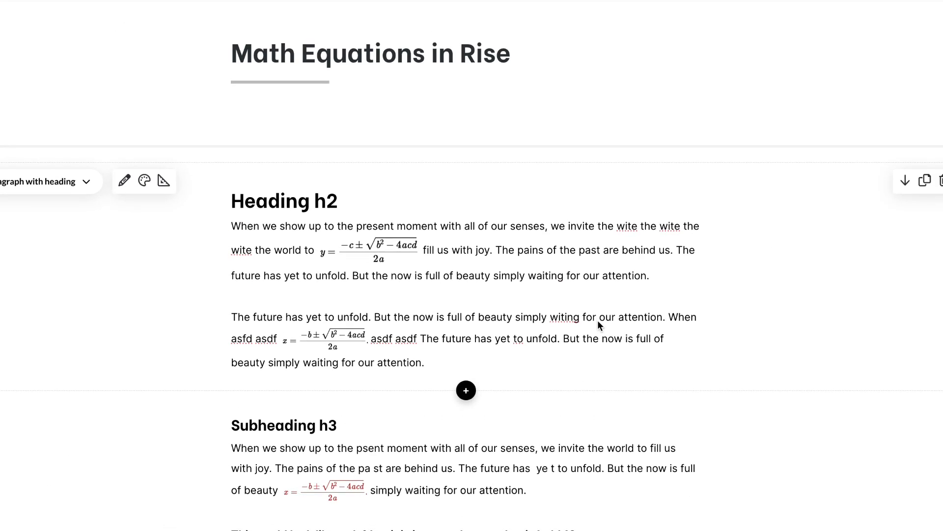